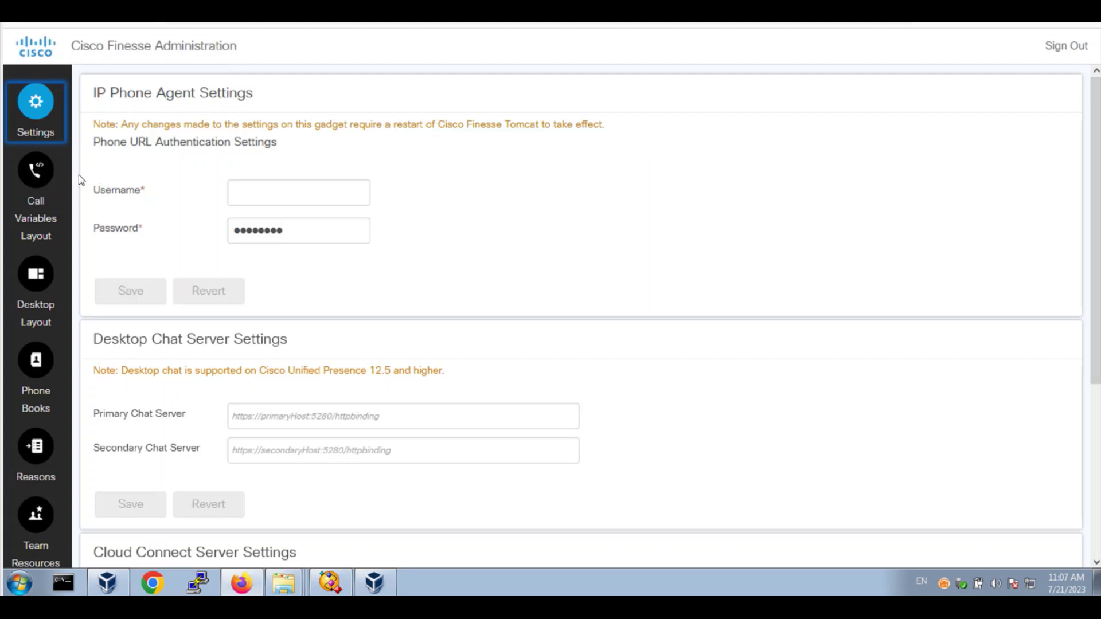
Name the new call variables layout DemoLayout, with callVariable1 as the header variable
{"action": "left_click", "coordinate": [36, 172]}
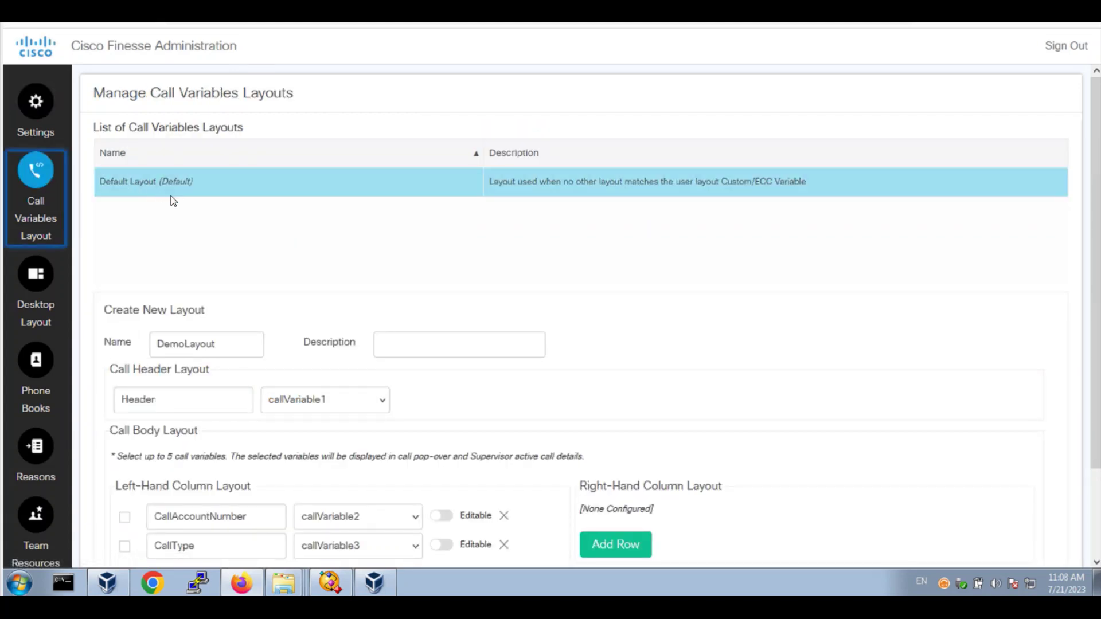
{"action": "left_click", "coordinate": [253, 347]}
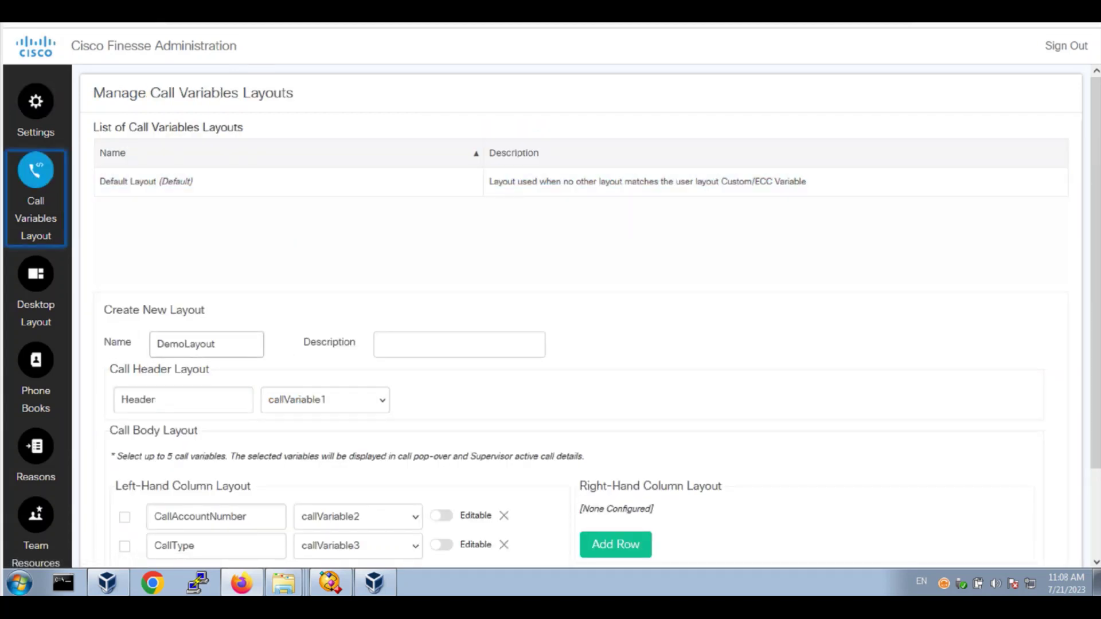
{"action": "double_click", "coordinate": [237, 343]}
{"action": "left_click", "coordinate": [237, 342]}
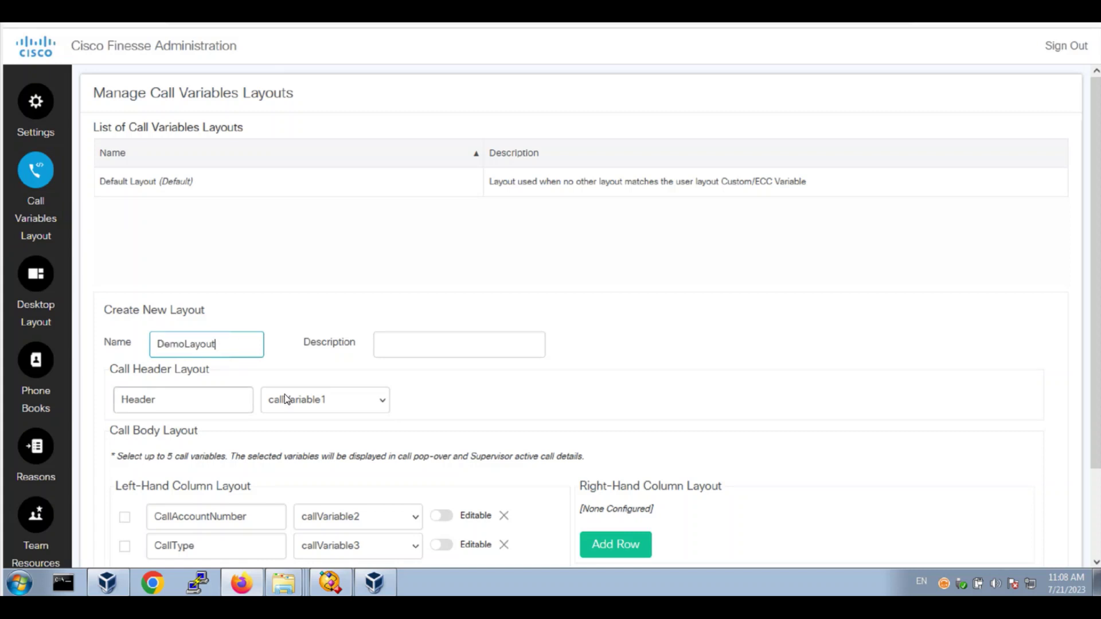
{"action": "left_click", "coordinate": [349, 400]}
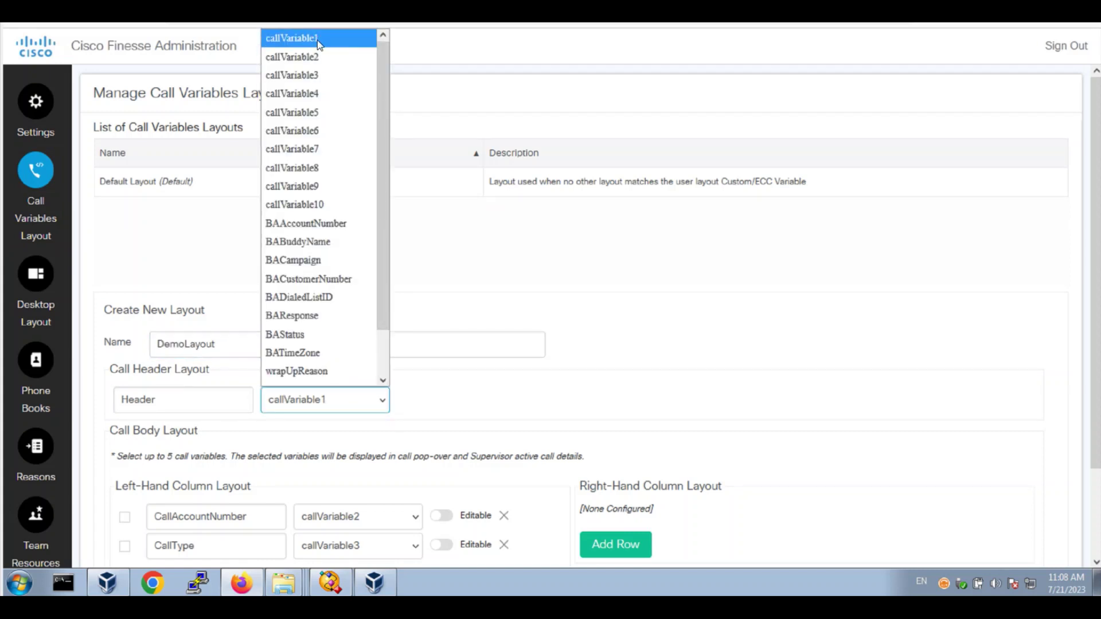
{"action": "left_click", "coordinate": [293, 38]}
{"action": "double_click", "coordinate": [189, 402]}
{"action": "left_click", "coordinate": [556, 409]}
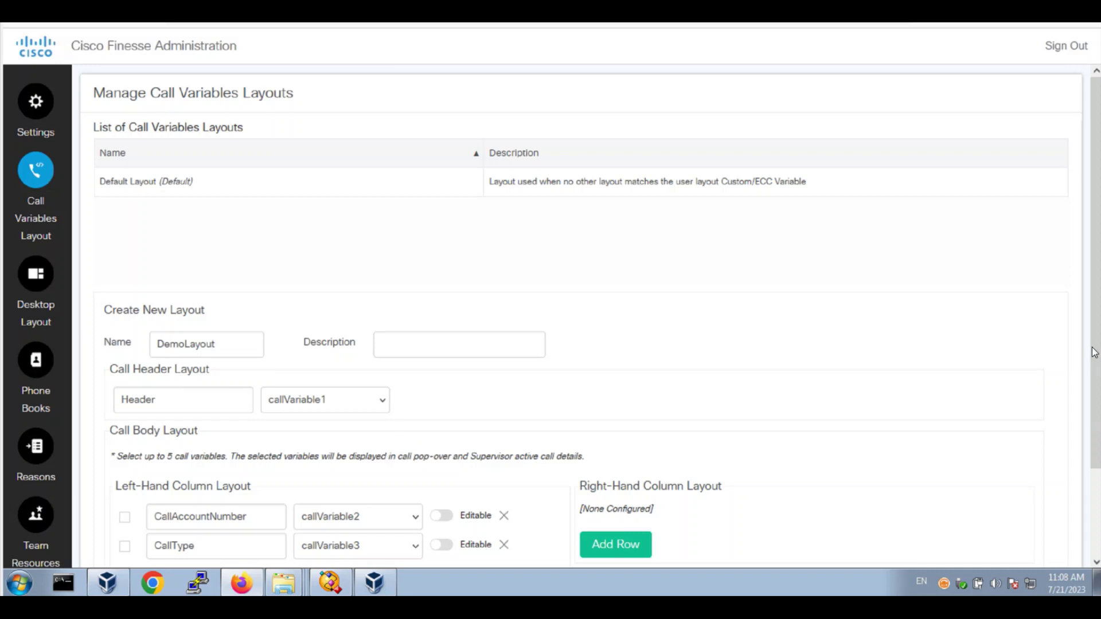
Map the CallAccountNumber row to callVariable2 and the CallType row to callVariable3
{"action": "scroll", "coordinate": [850, 453], "scroll_direction": "down", "scroll_amount": 3}
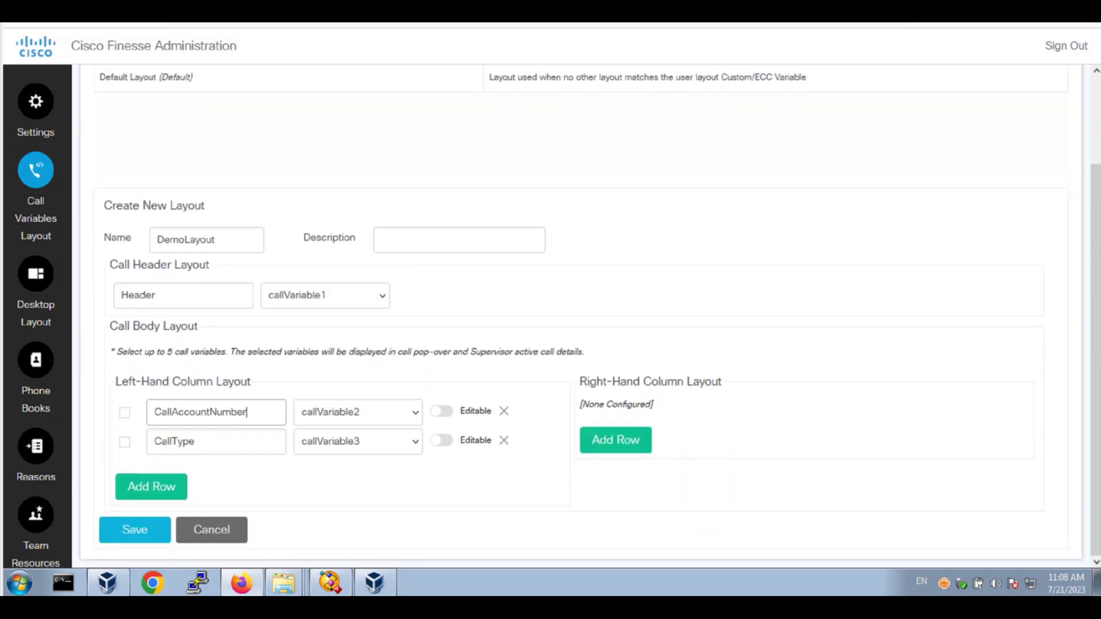
{"action": "double_click", "coordinate": [164, 409]}
{"action": "left_click", "coordinate": [172, 411]}
{"action": "left_click", "coordinate": [363, 412]}
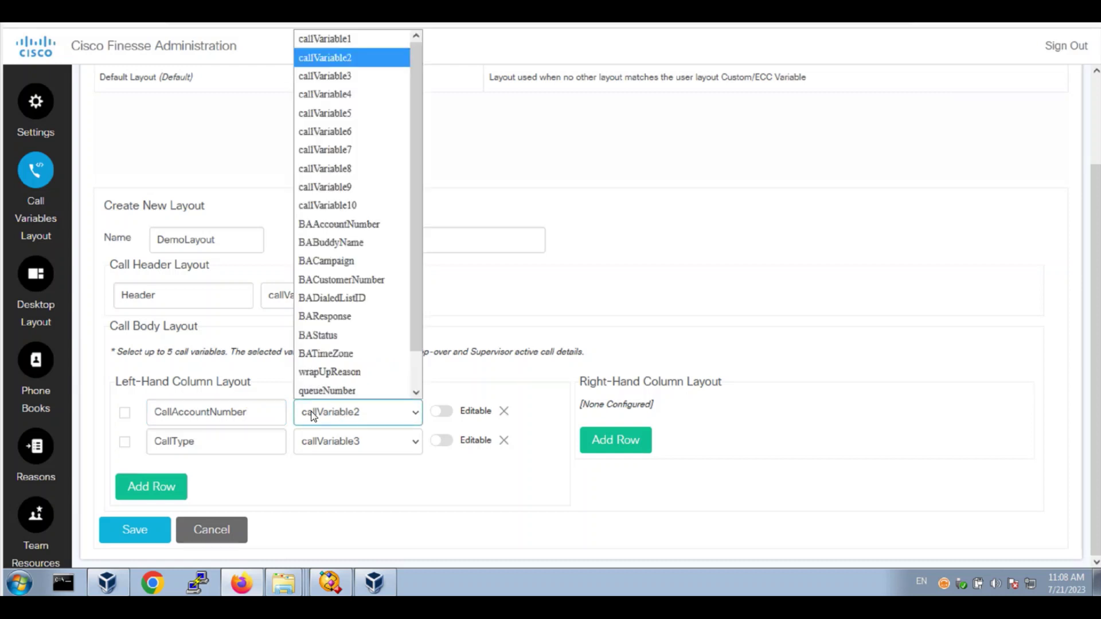
{"action": "left_click", "coordinate": [308, 492]}
{"action": "left_click", "coordinate": [244, 441]}
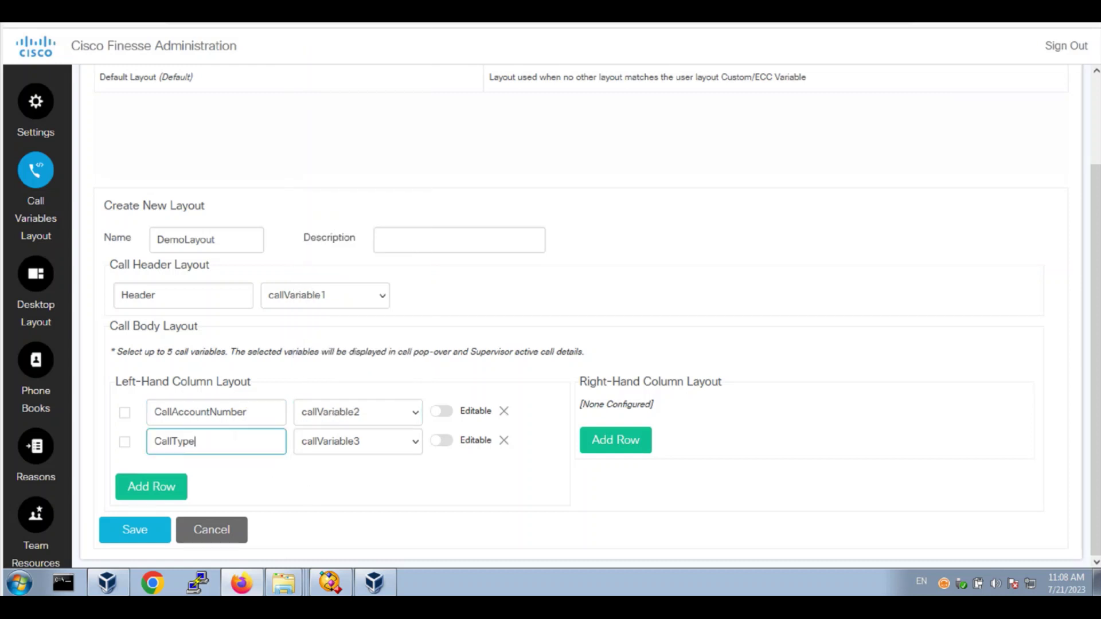
{"action": "left_click", "coordinate": [358, 445]}
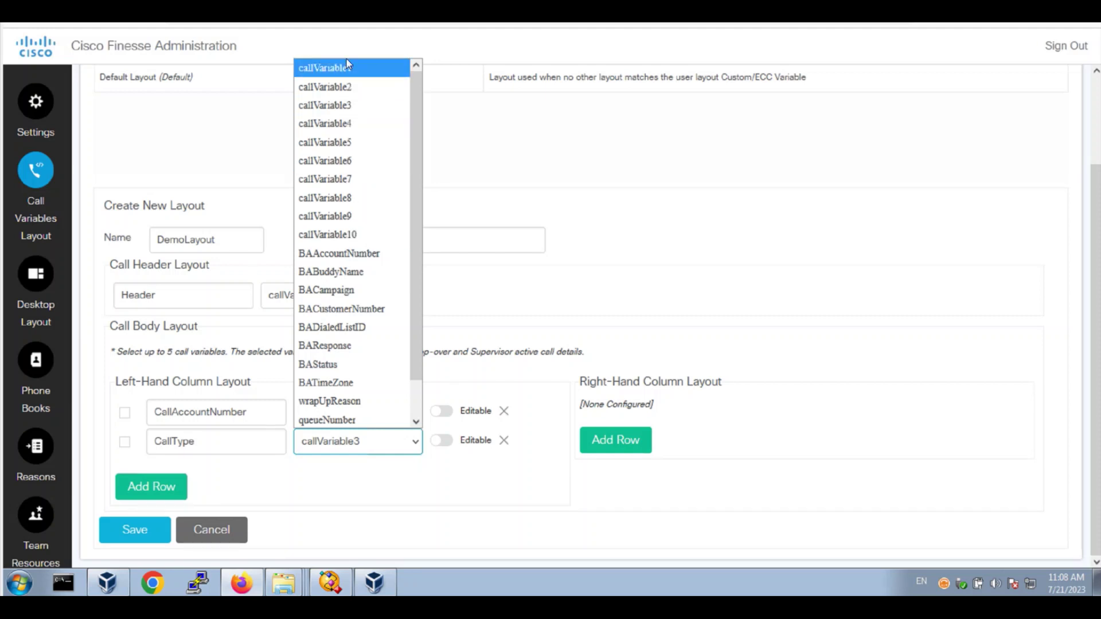
{"action": "scroll", "coordinate": [350, 178], "scroll_direction": "down", "scroll_amount": 1}
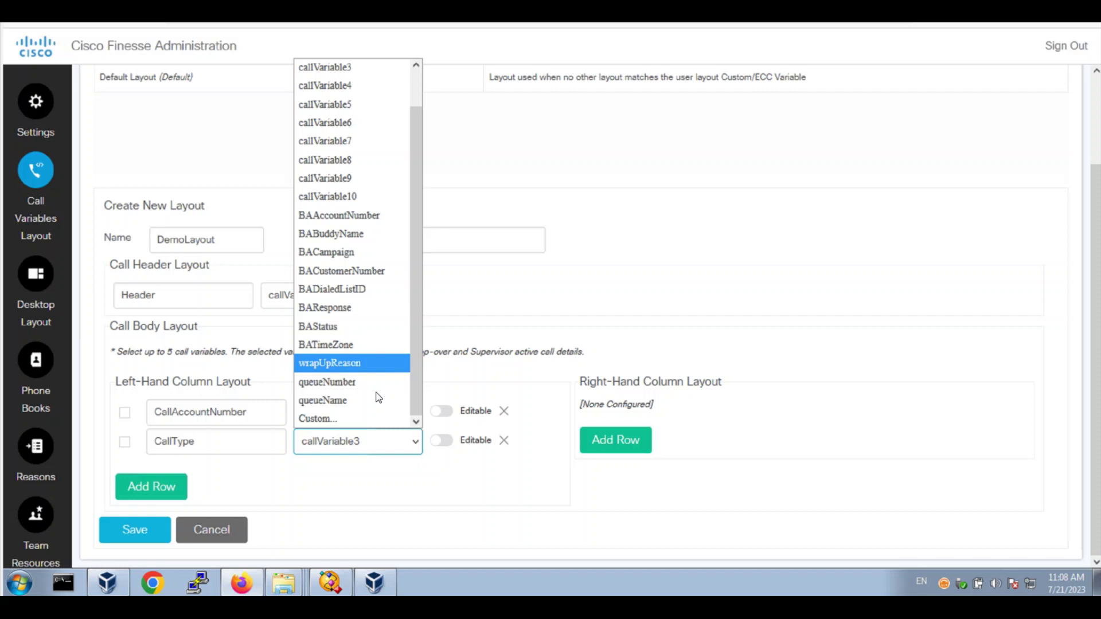
{"action": "left_click", "coordinate": [431, 509]}
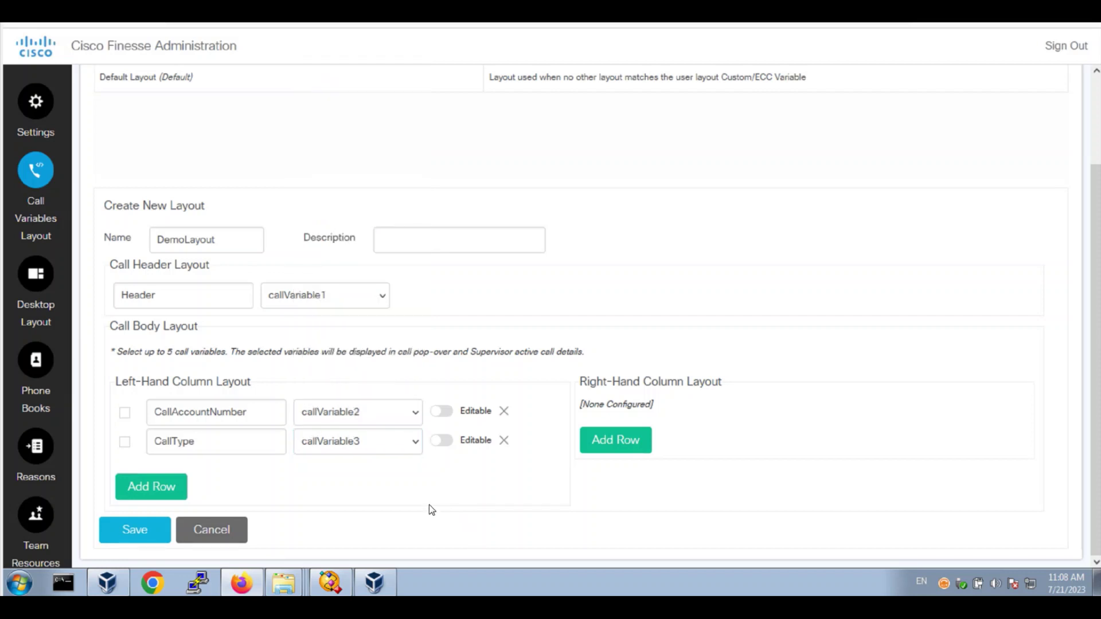
{"action": "left_click", "coordinate": [140, 532]}
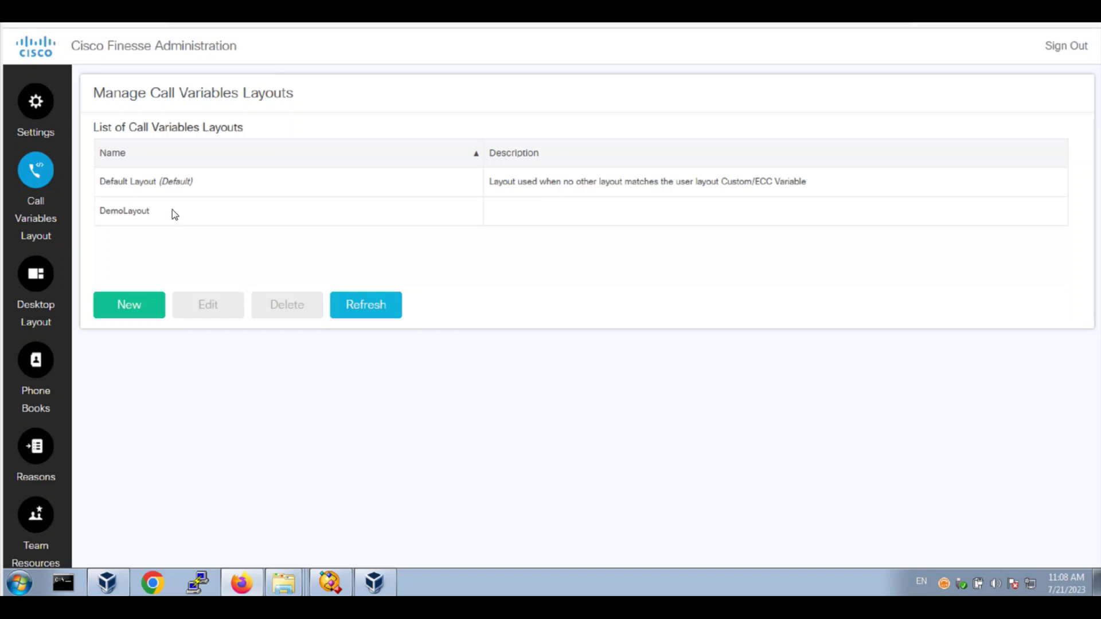
{"action": "left_click", "coordinate": [151, 211]}
{"action": "left_click", "coordinate": [142, 221]}
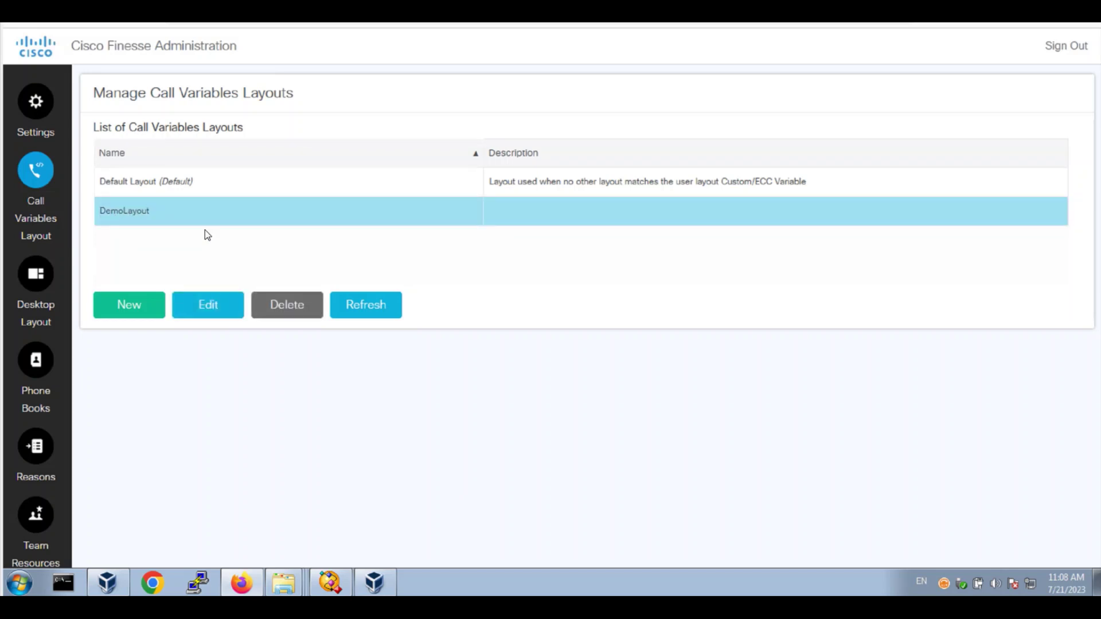
{"action": "left_click", "coordinate": [225, 313]}
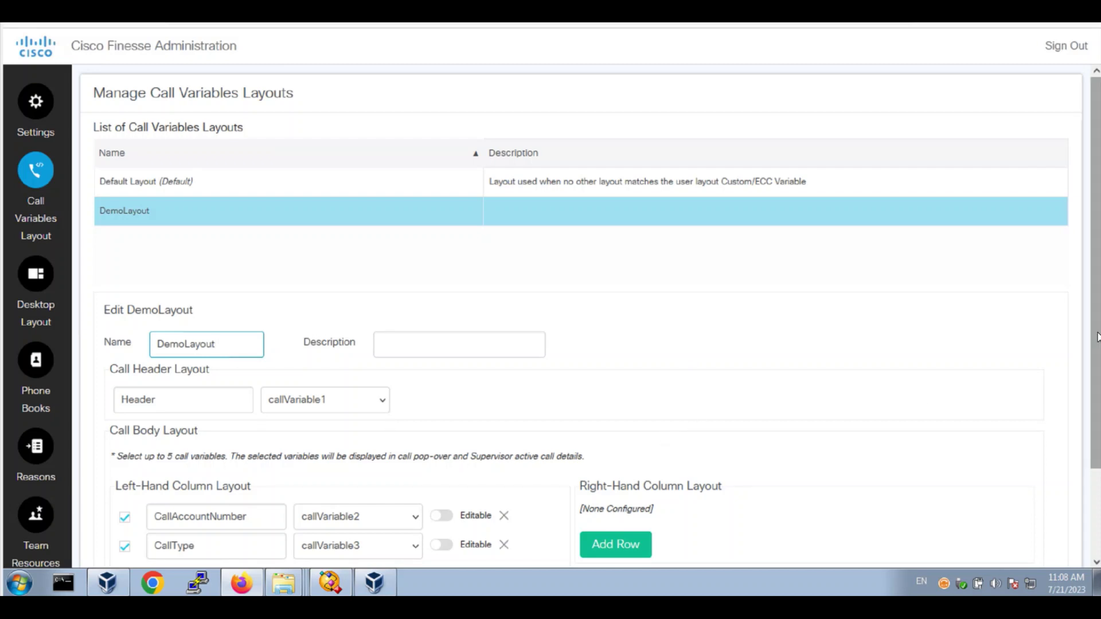
{"action": "scroll", "coordinate": [1098, 336], "scroll_direction": "down", "scroll_amount": 1}
{"action": "scroll", "coordinate": [562, 450], "scroll_direction": "down", "scroll_amount": 2}
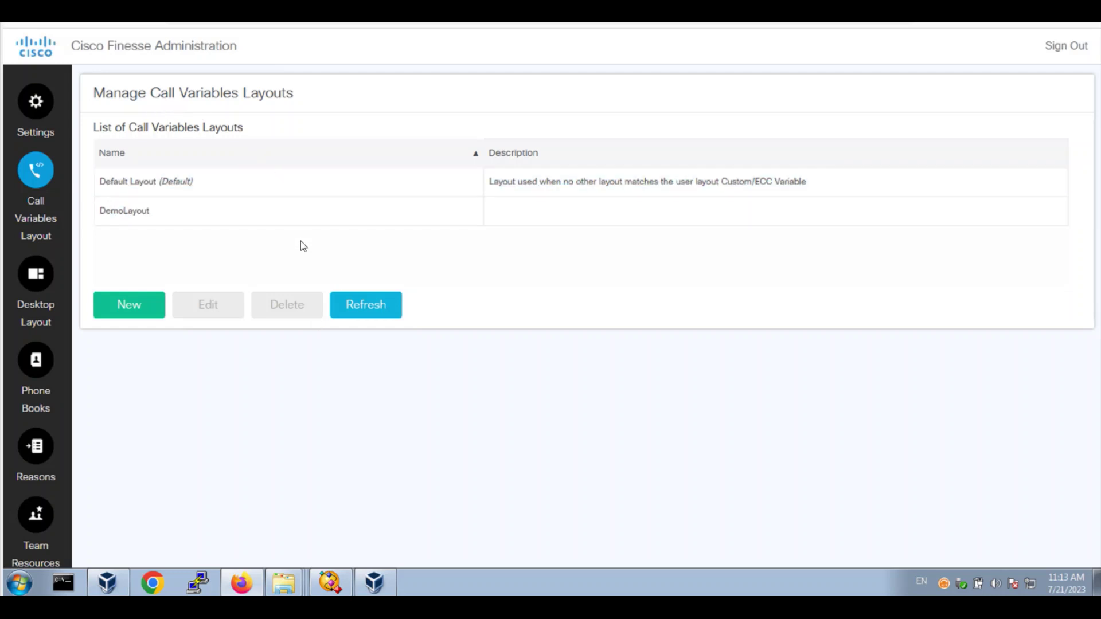
Add a String script variable layoutHeader with the value "Demo"
{"action": "key", "text": "alt+Tab"}
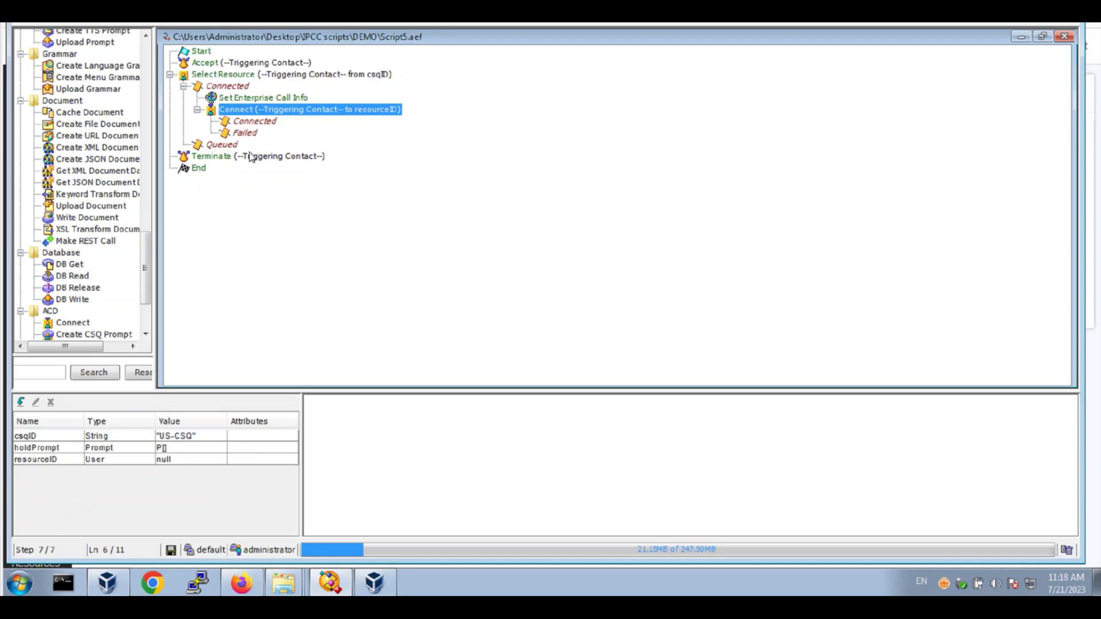
{"action": "left_click", "coordinate": [20, 401]}
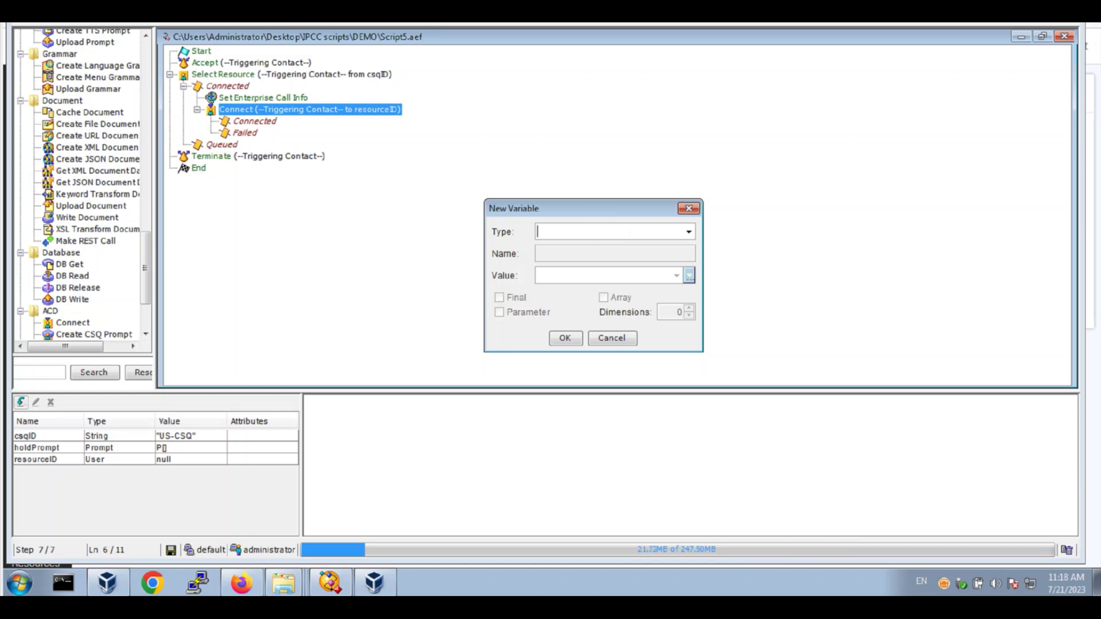
{"action": "type", "text": "String"}
{"action": "key", "text": "Tab"}
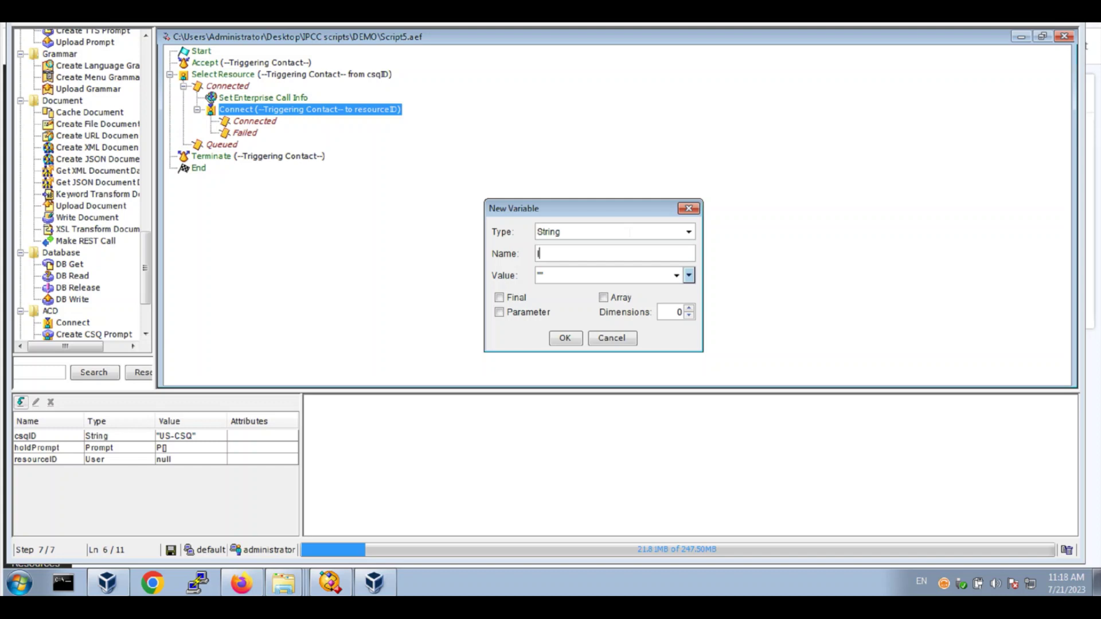
{"action": "type", "text": "layoutHeader"}
{"action": "left_click", "coordinate": [565, 338]}
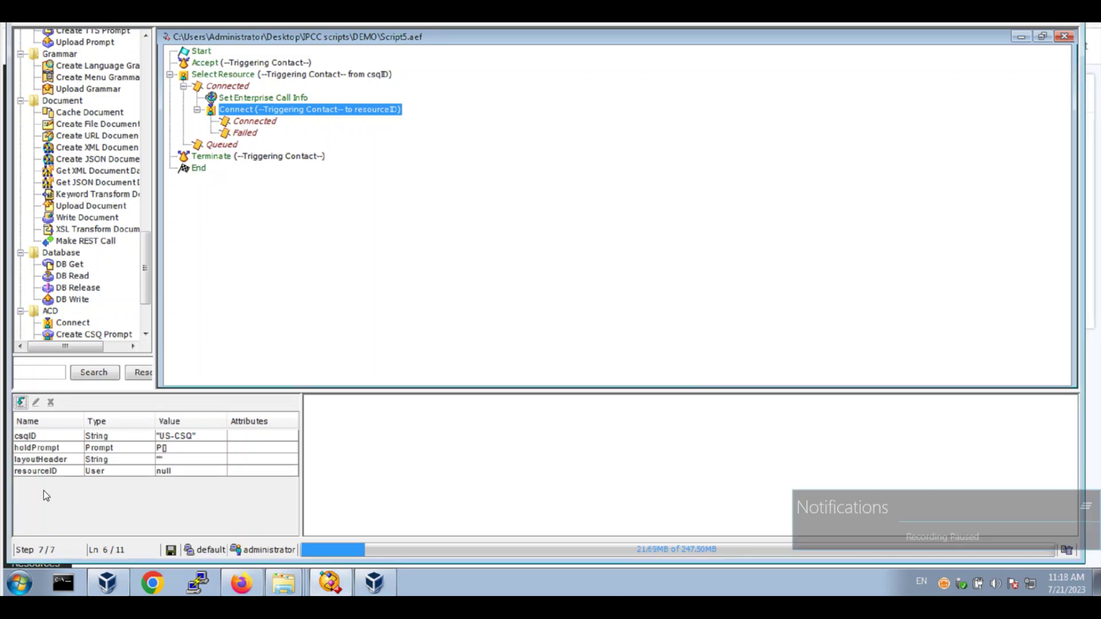
{"action": "double_click", "coordinate": [35, 460]}
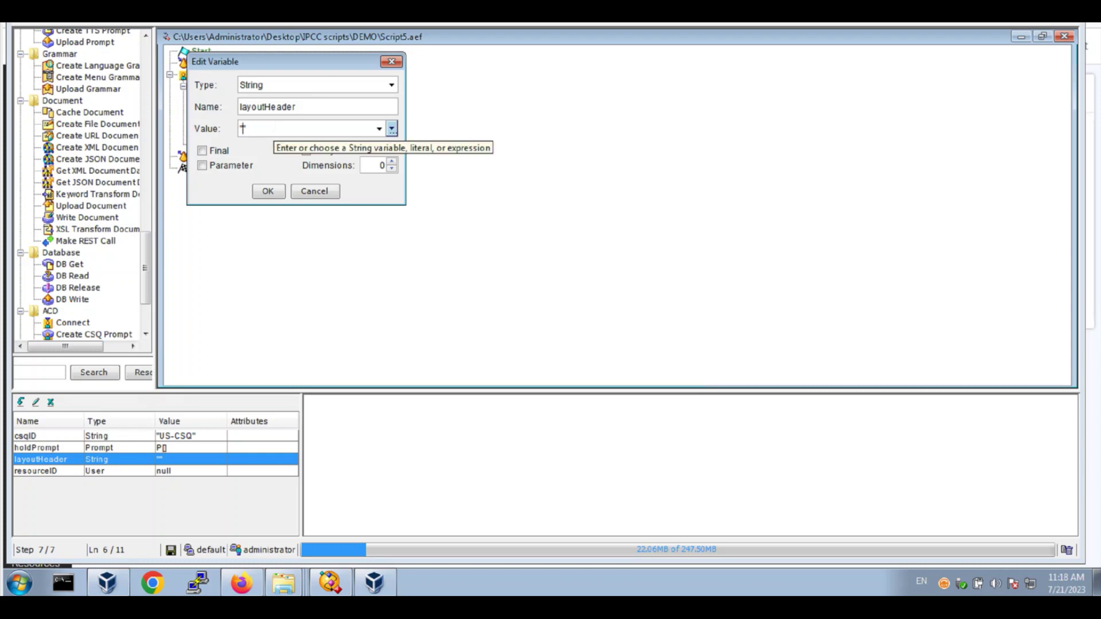
{"action": "type", "text": "Demo"}
{"action": "left_click", "coordinate": [277, 195]}
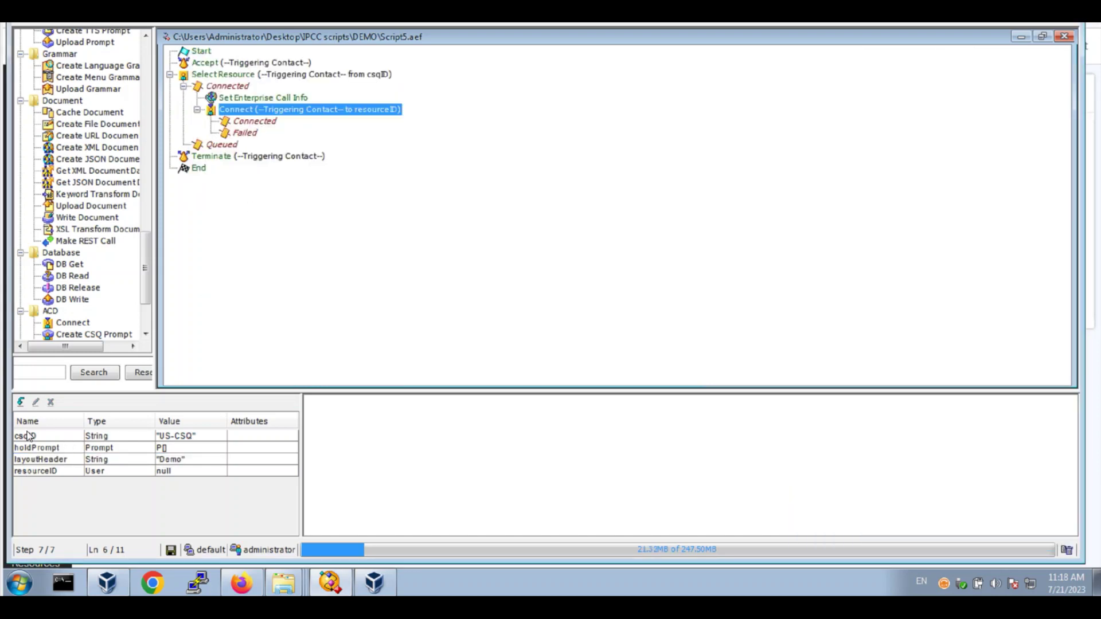
Add a String script variable layoutList with the value "DemoLayout"
{"action": "left_click", "coordinate": [20, 403]}
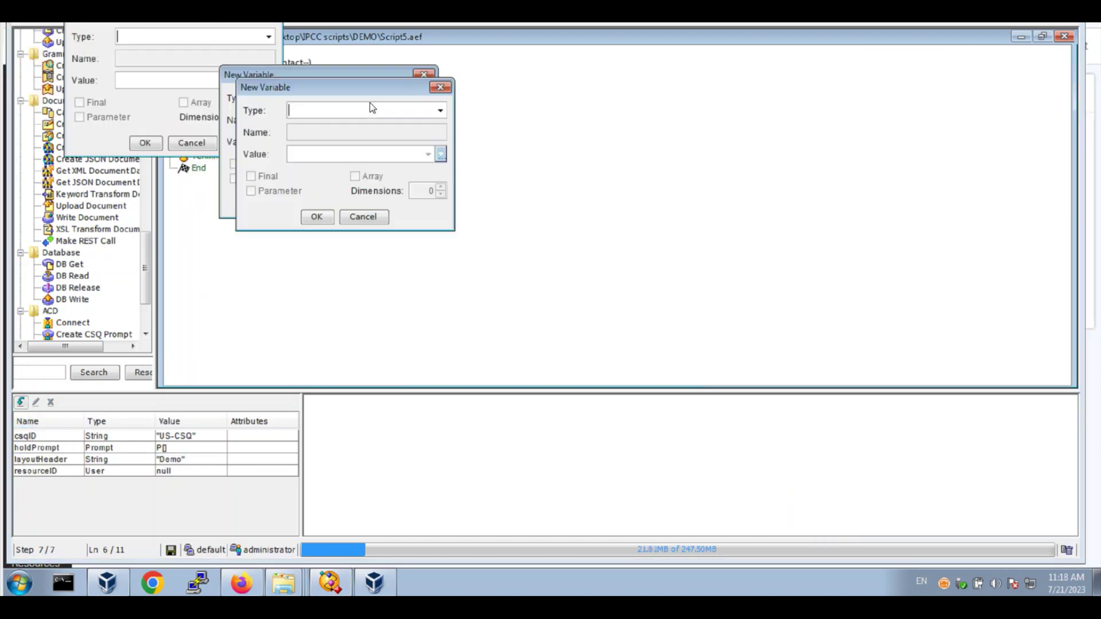
{"action": "type", "text": "String"}
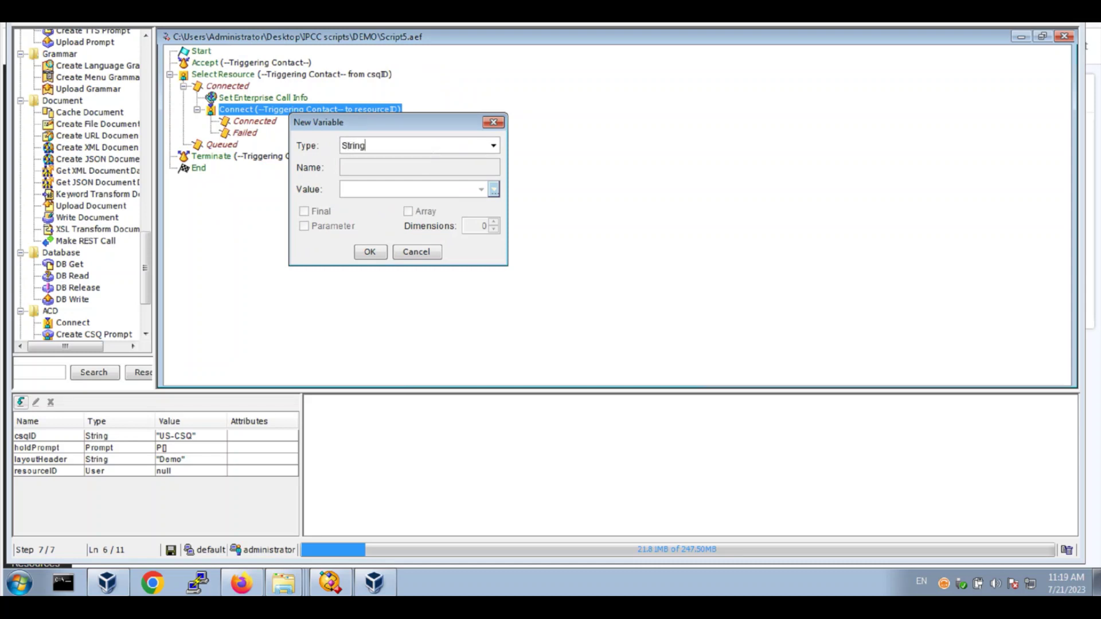
{"action": "key", "text": "Tab"}
{"action": "type", "text": "layoutList"}
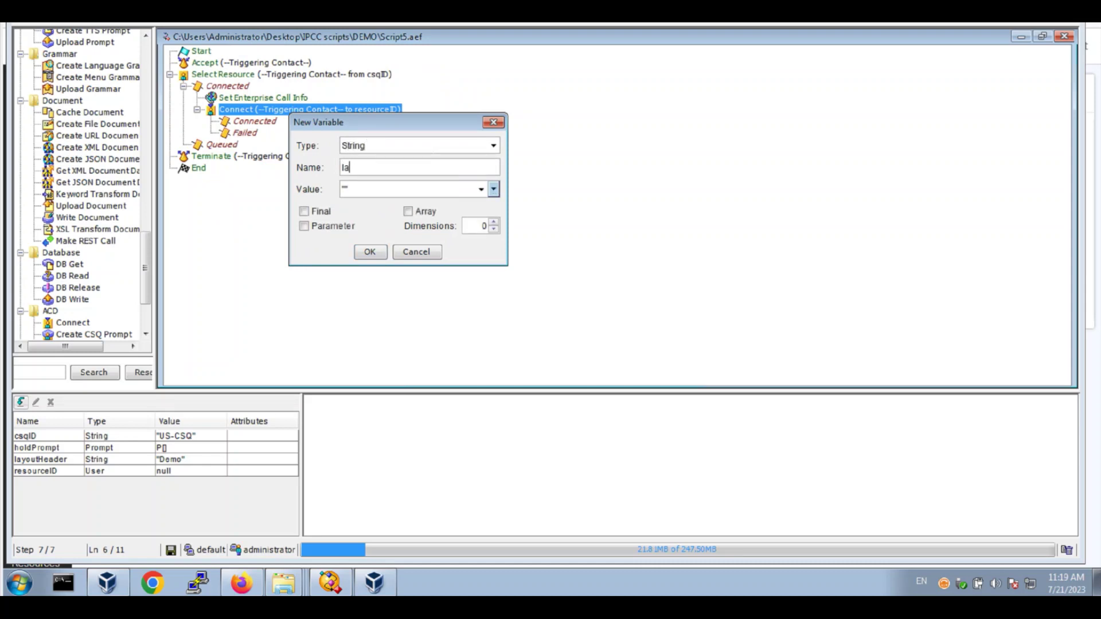
{"action": "key", "text": "Tab"}
{"action": "key", "text": "End"}
{"action": "type", "text": "DemoLayout"}
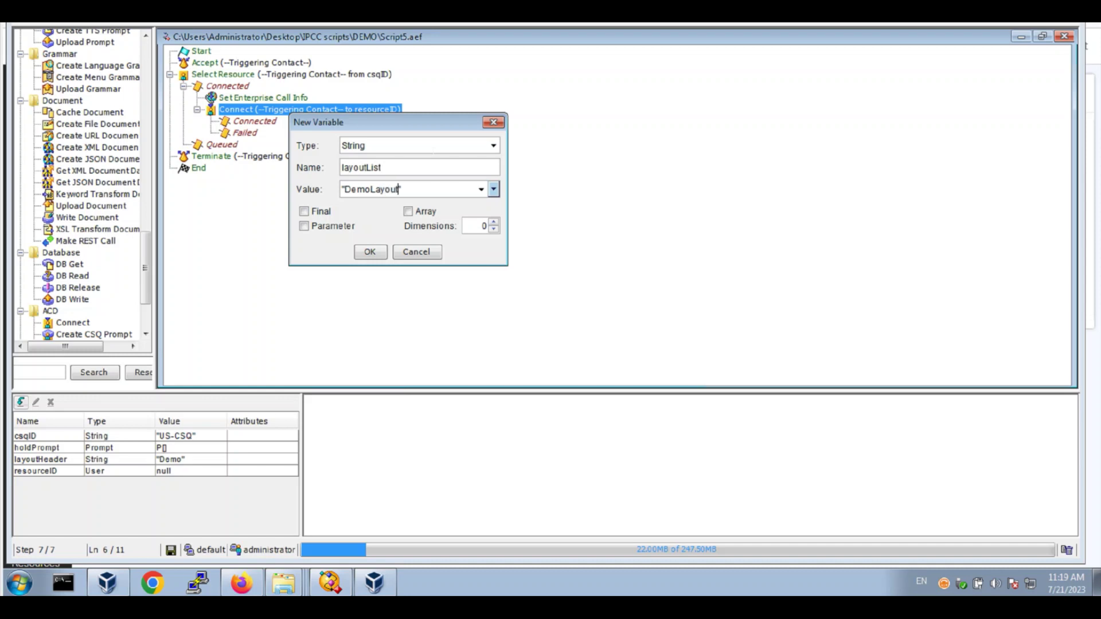
{"action": "left_click", "coordinate": [370, 253]}
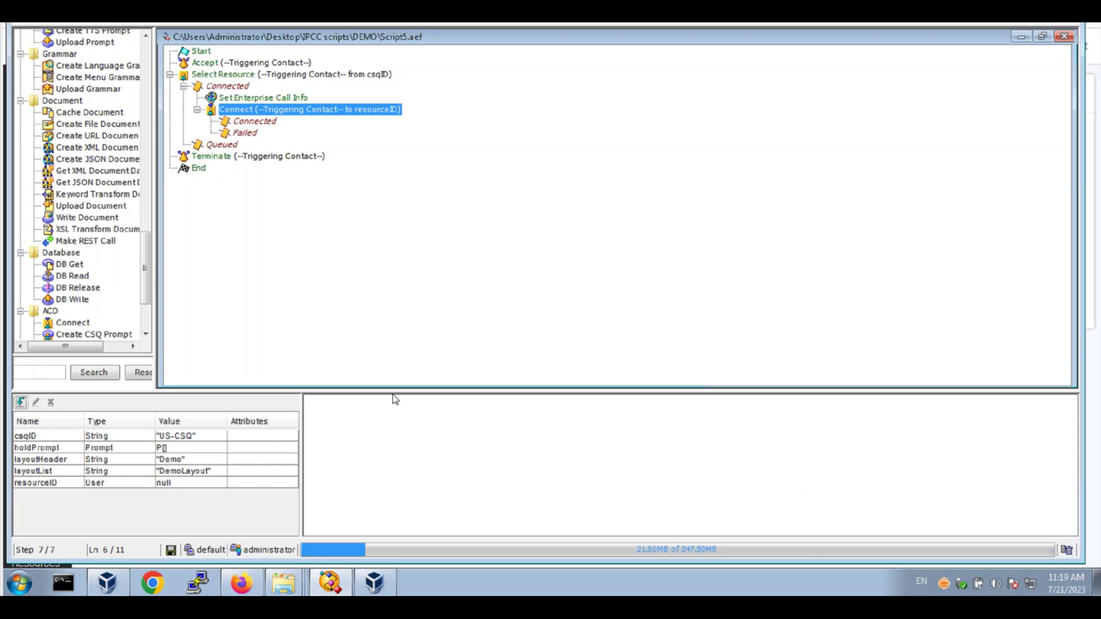
Add a String script variable accountNumber with the value "12345"
{"action": "left_click", "coordinate": [21, 402]}
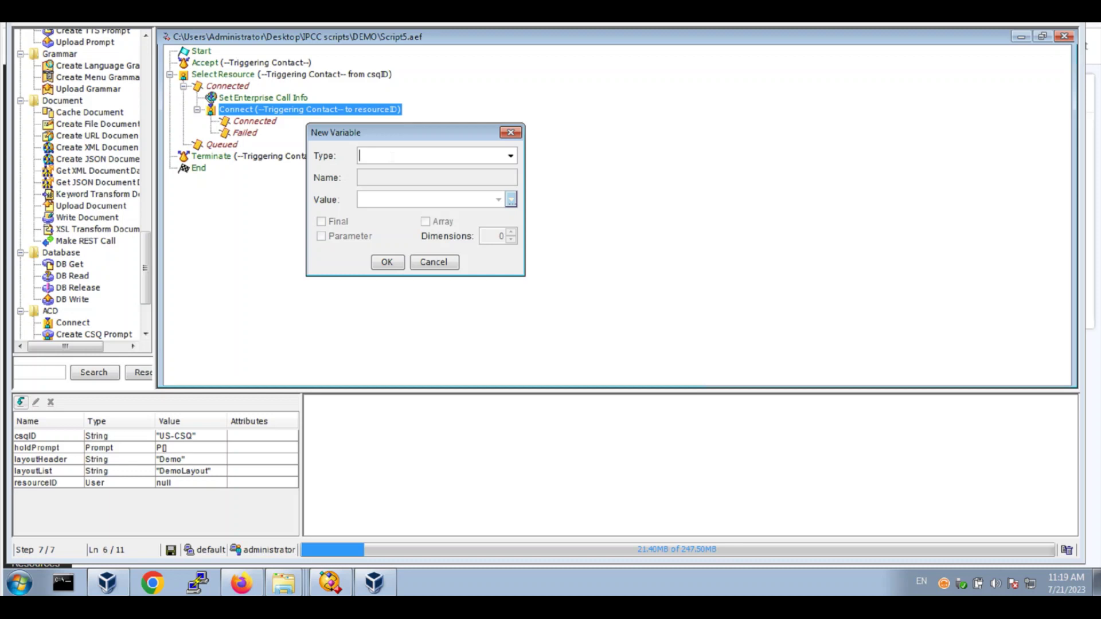
{"action": "type", "text": "String"}
{"action": "key", "text": "Tab"}
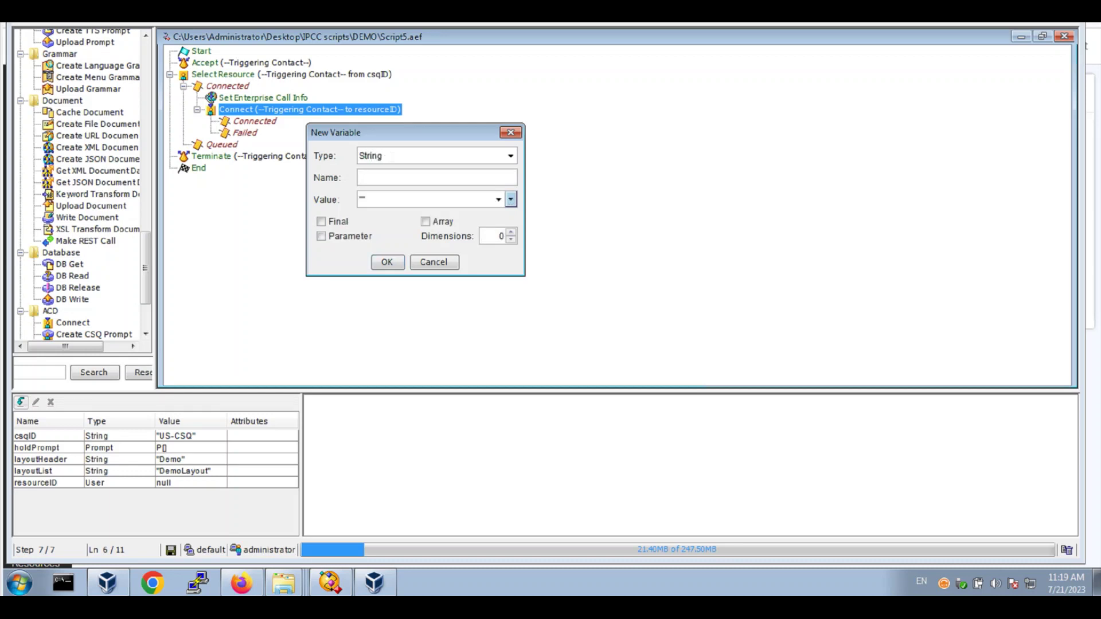
{"action": "type", "text": "accountNumber"}
{"action": "key", "text": "Tab"}
{"action": "key", "text": "Left"}
{"action": "type", "text": "12345"}
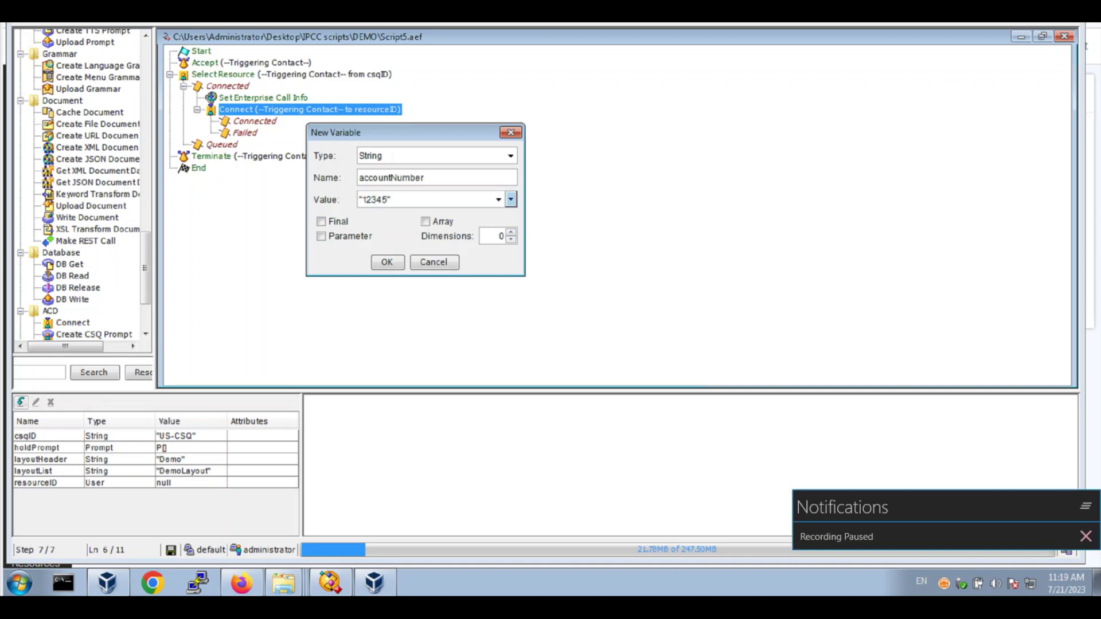
{"action": "left_click", "coordinate": [387, 262]}
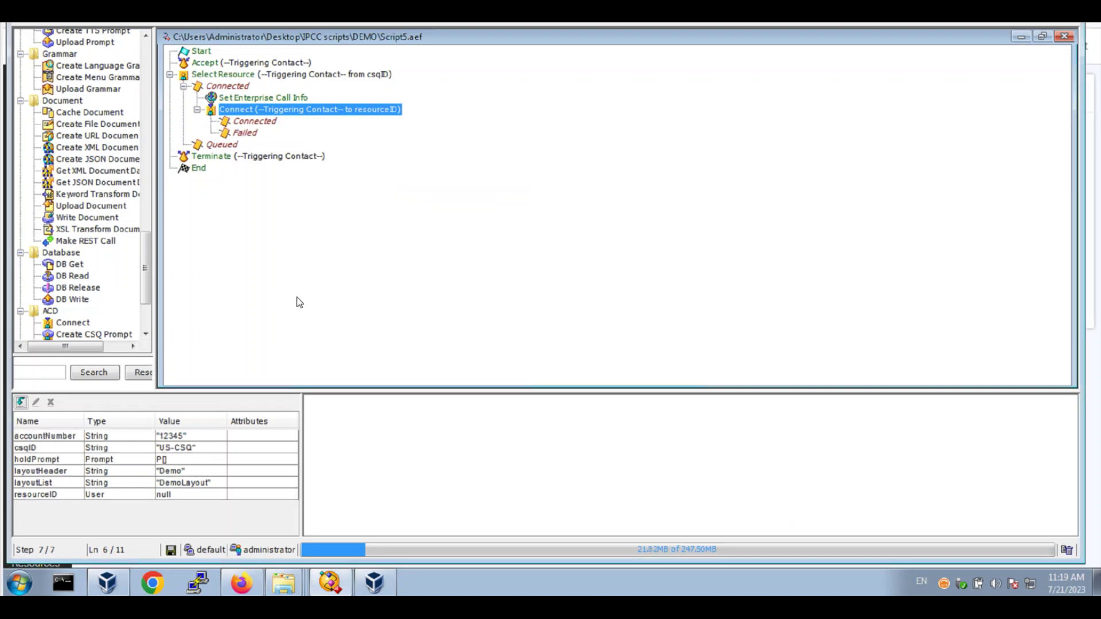
Add a String script variable callType with the value "Sales"
{"action": "left_click", "coordinate": [20, 402]}
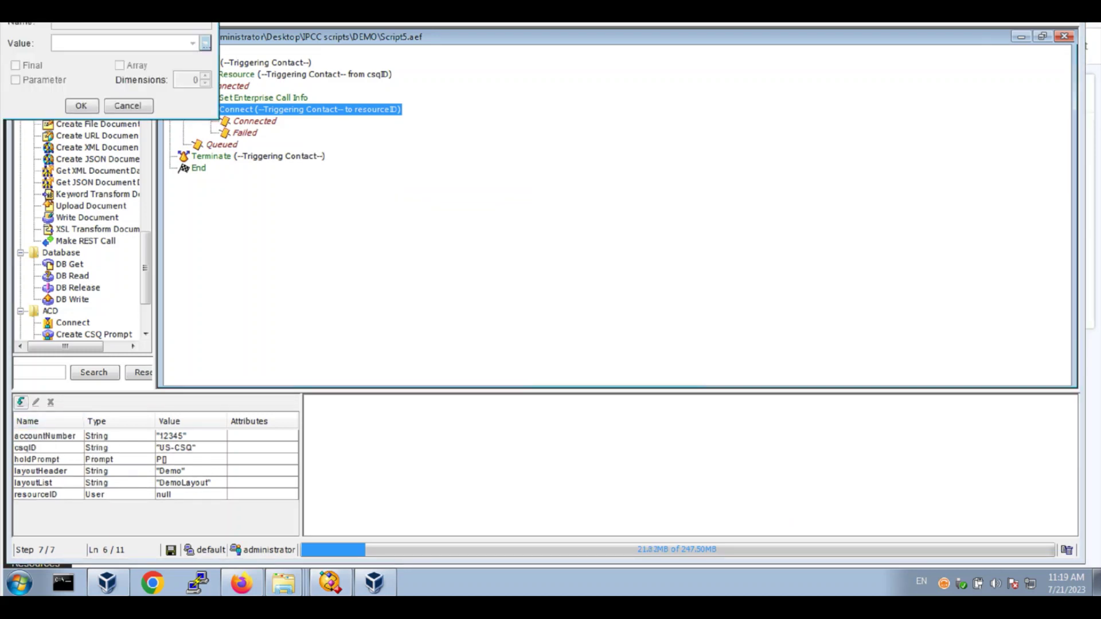
{"action": "type", "text": "S"}
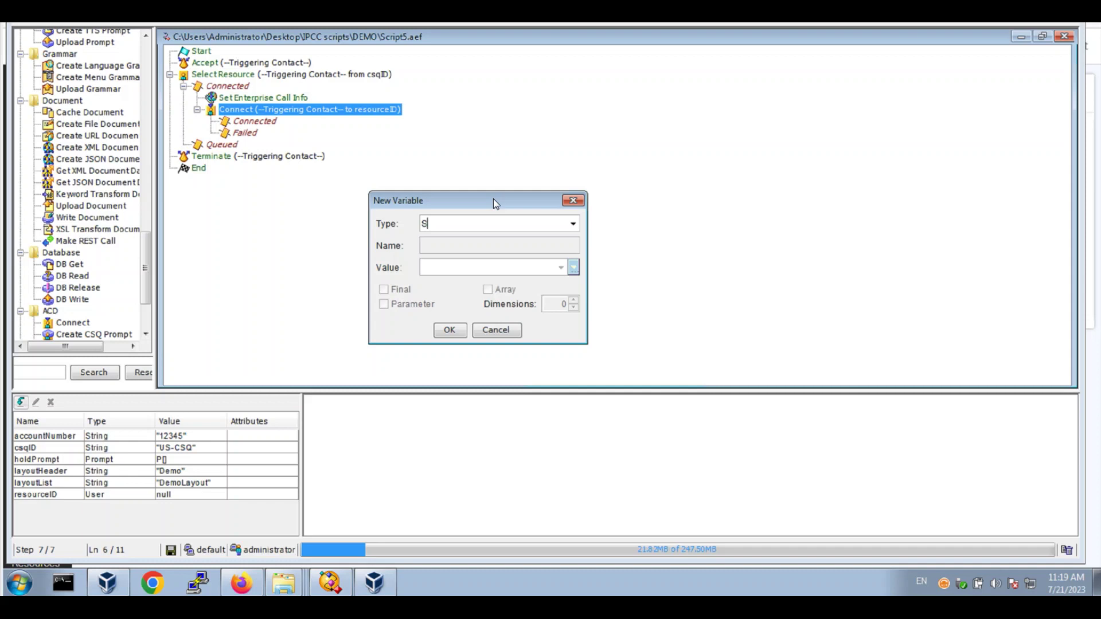
{"action": "type", "text": "tring"}
{"action": "key", "text": "Tab"}
{"action": "type", "text": "C"}
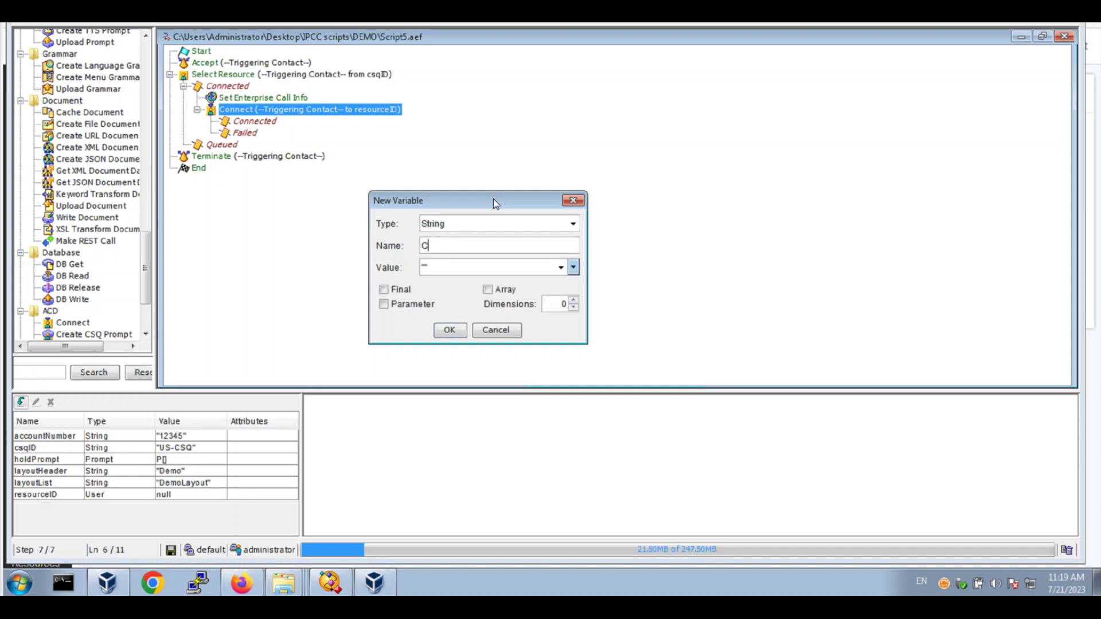
{"action": "type", "text": "allType"}
{"action": "key", "text": "Tab"}
{"action": "type", "text": "\"Sales\""}
{"action": "left_click", "coordinate": [451, 331]}
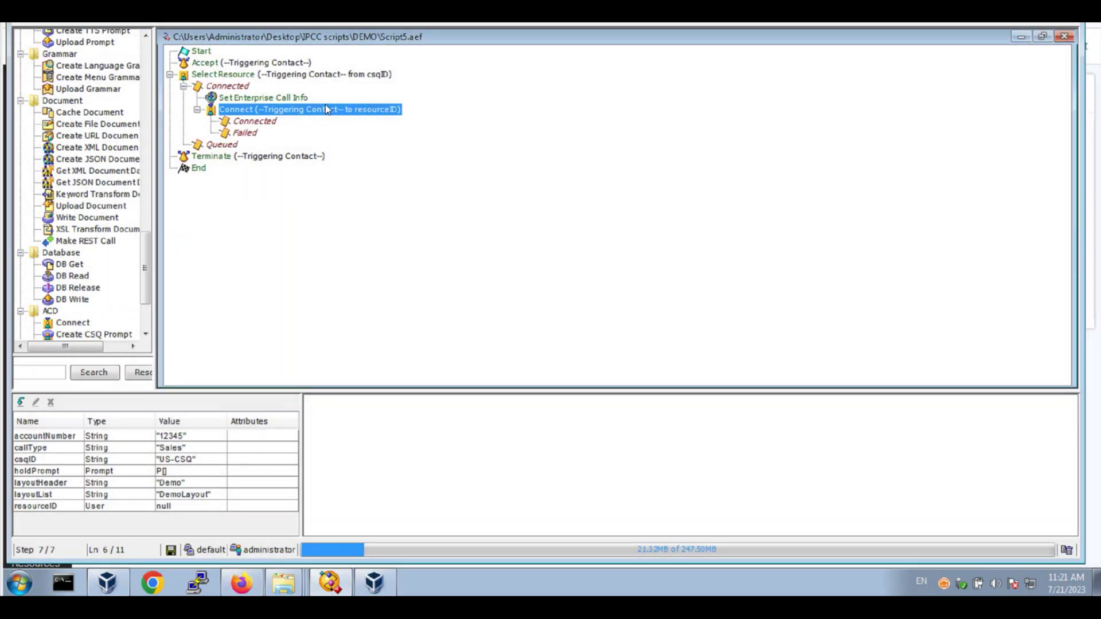
In Set Enterprise Call Info properties, map layoutHeader to Call.PeripheralVariable1
{"action": "left_click", "coordinate": [262, 97]}
{"action": "right_click", "coordinate": [263, 98]}
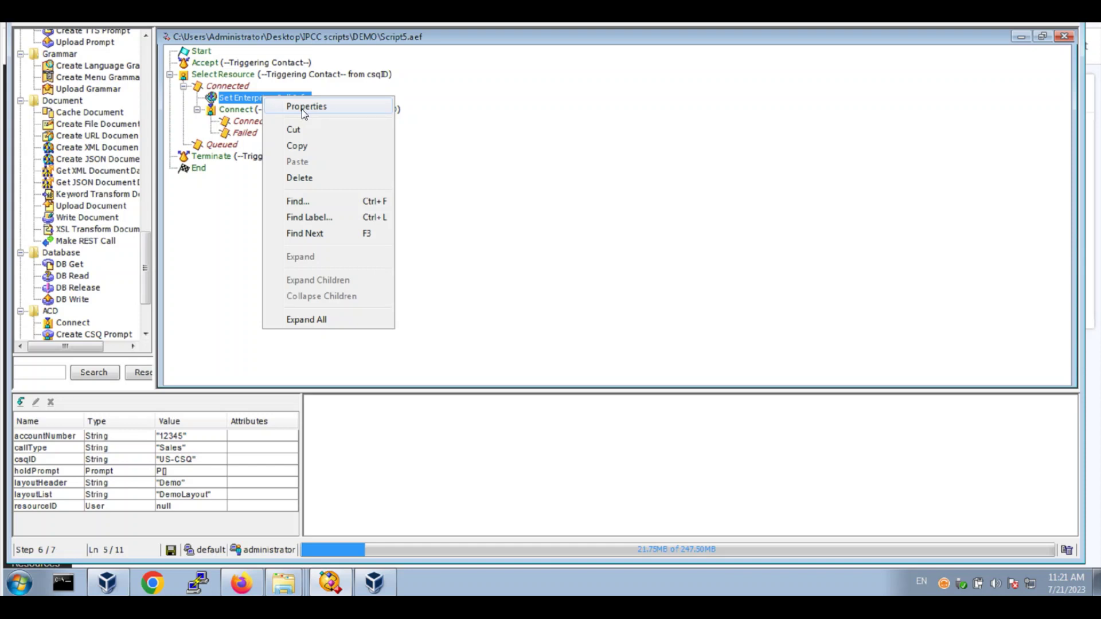
{"action": "left_click", "coordinate": [302, 107]}
{"action": "left_click", "coordinate": [286, 126]}
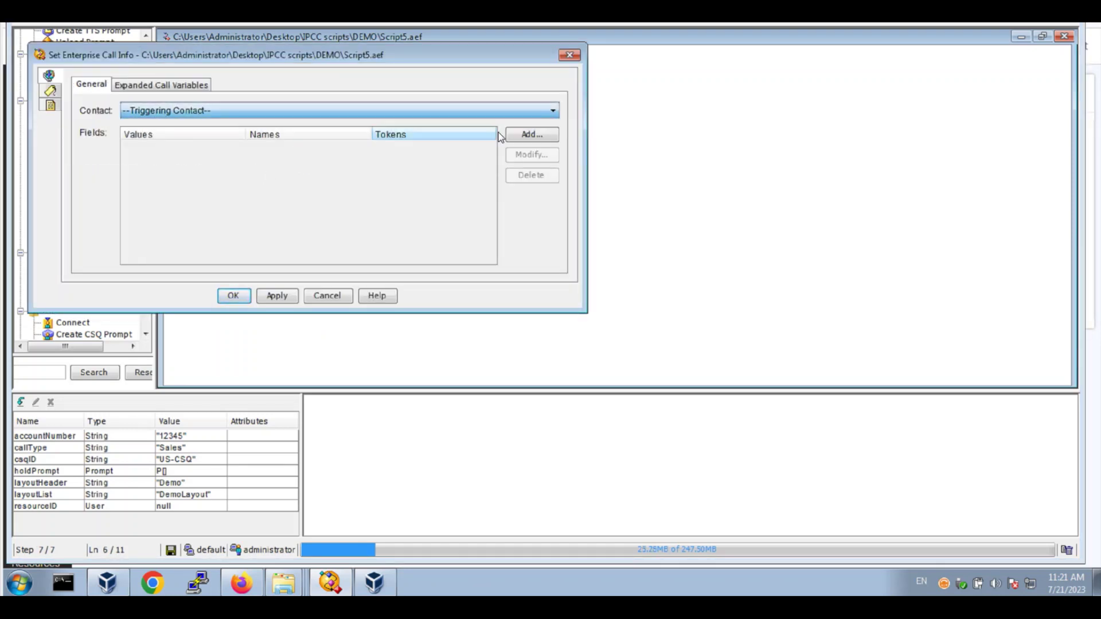
{"action": "left_click", "coordinate": [532, 135]}
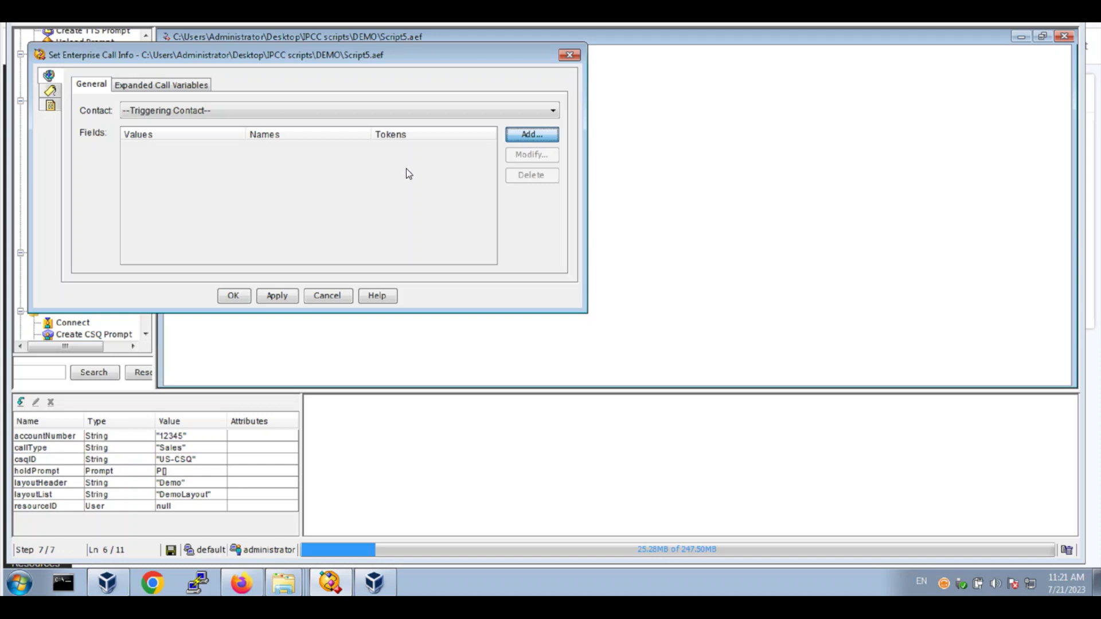
{"action": "left_click", "coordinate": [371, 192]}
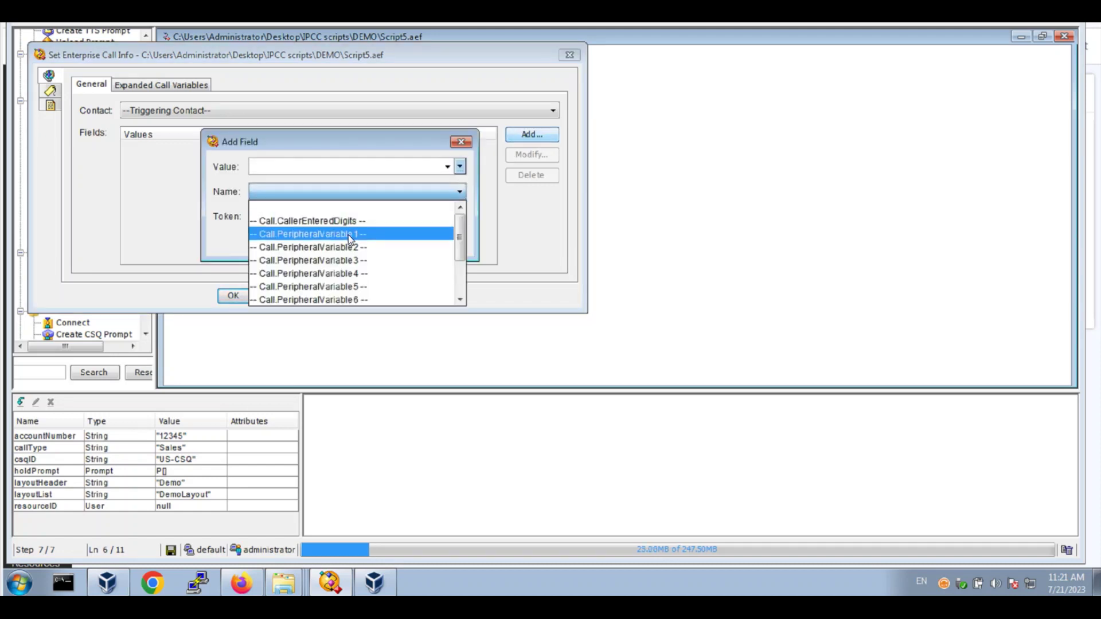
{"action": "left_click", "coordinate": [349, 235]}
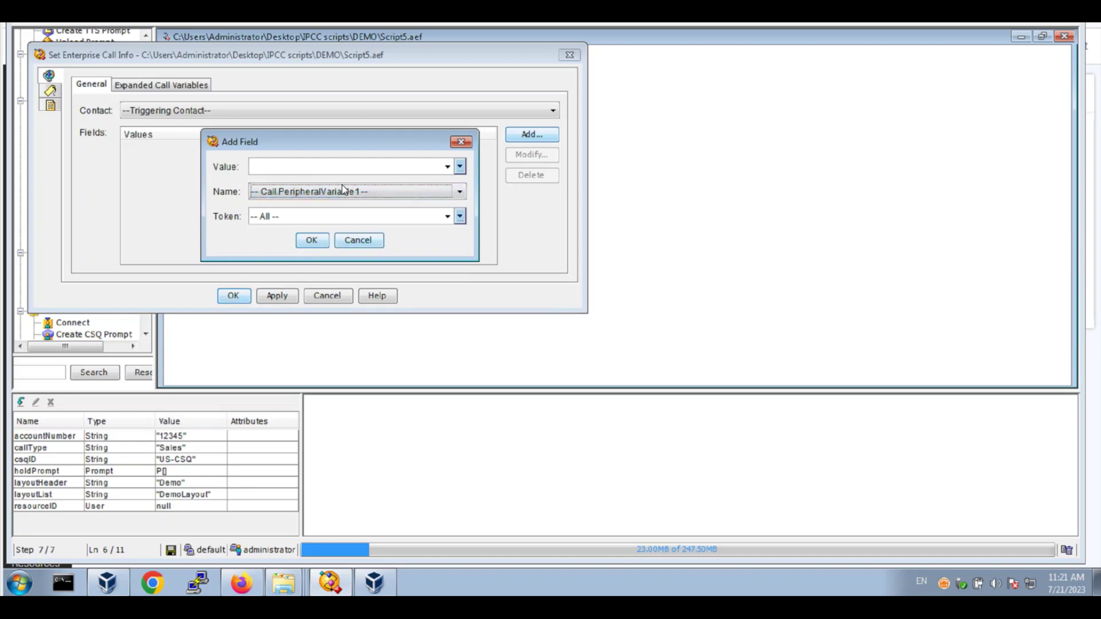
{"action": "left_click", "coordinate": [448, 167]}
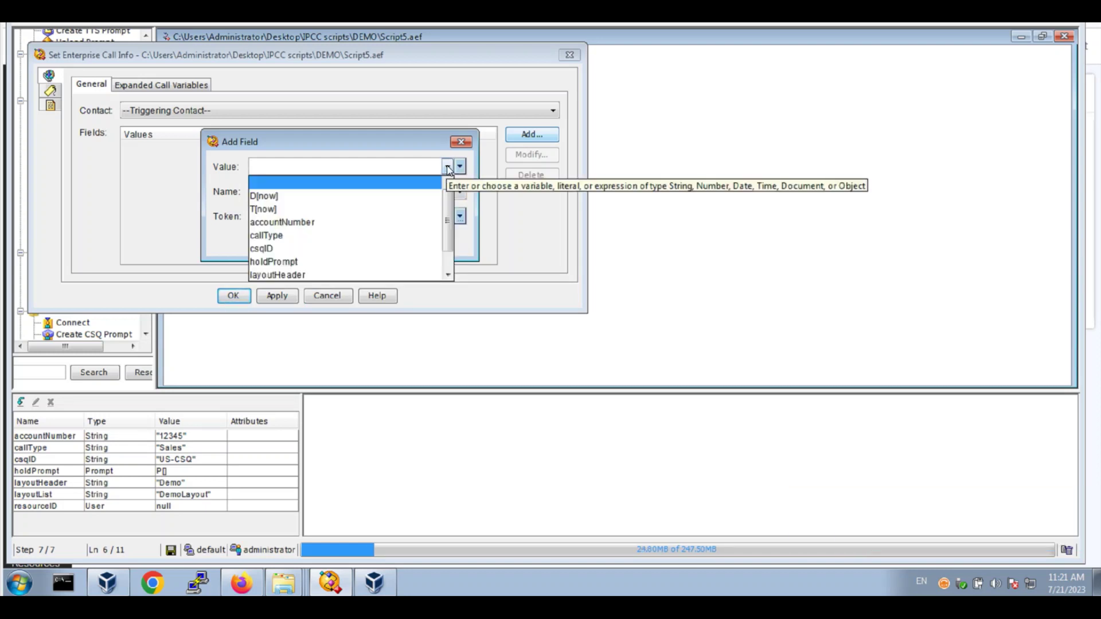
{"action": "scroll", "coordinate": [300, 278], "scroll_direction": "down", "scroll_amount": 1}
{"action": "left_click", "coordinate": [300, 277]}
{"action": "left_click", "coordinate": [446, 167]}
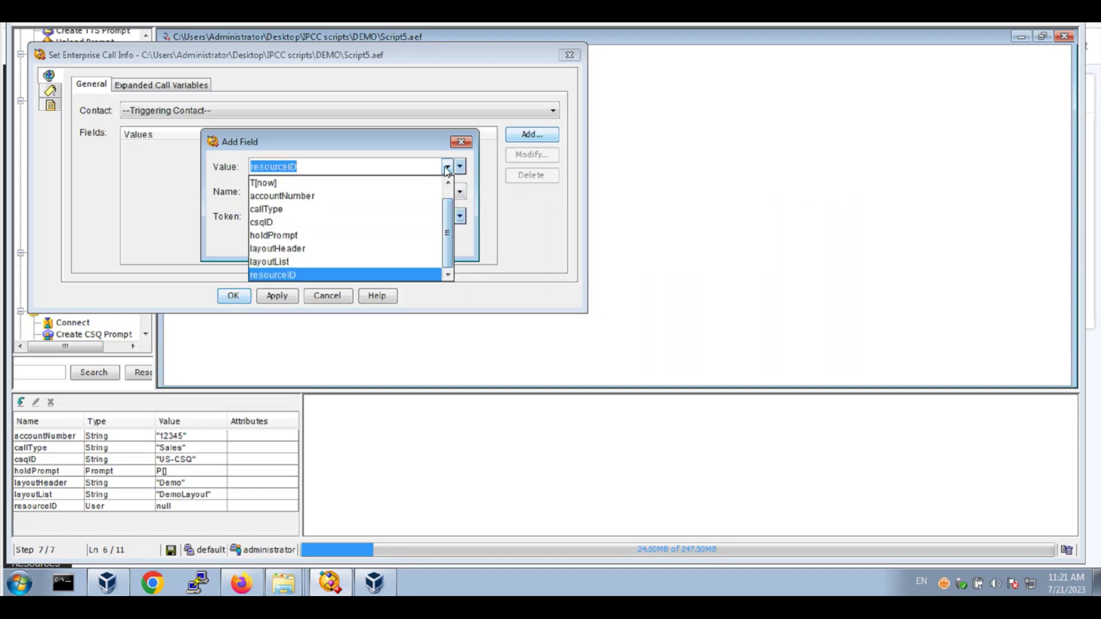
{"action": "left_click", "coordinate": [355, 250]}
{"action": "left_click", "coordinate": [311, 240]}
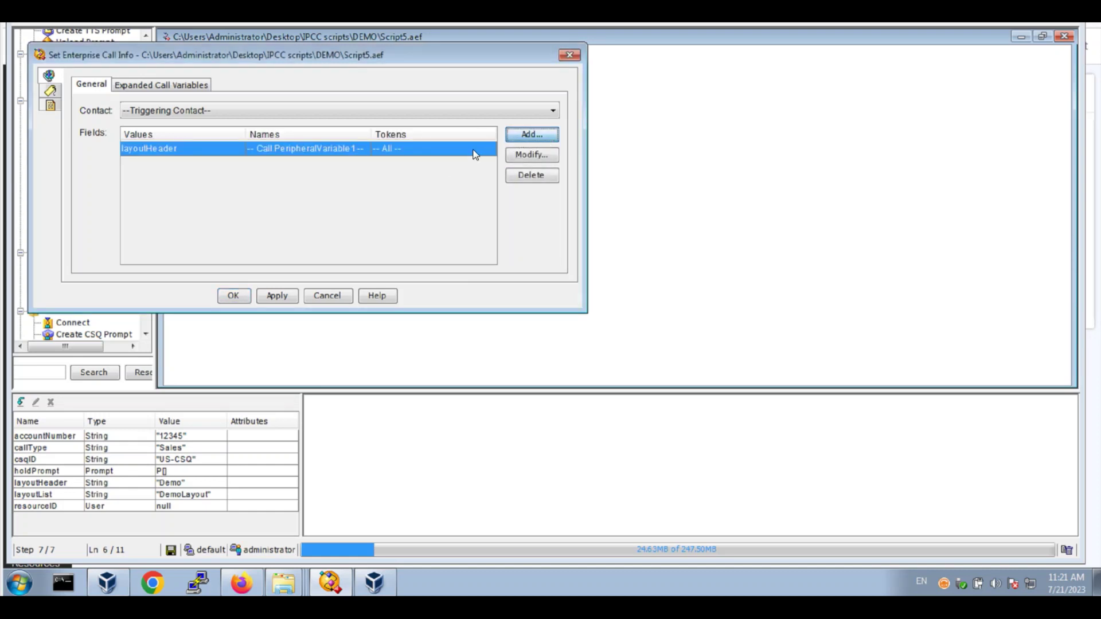
Map accountNumber to Call.PeripheralVariable2
{"action": "left_click", "coordinate": [514, 136]}
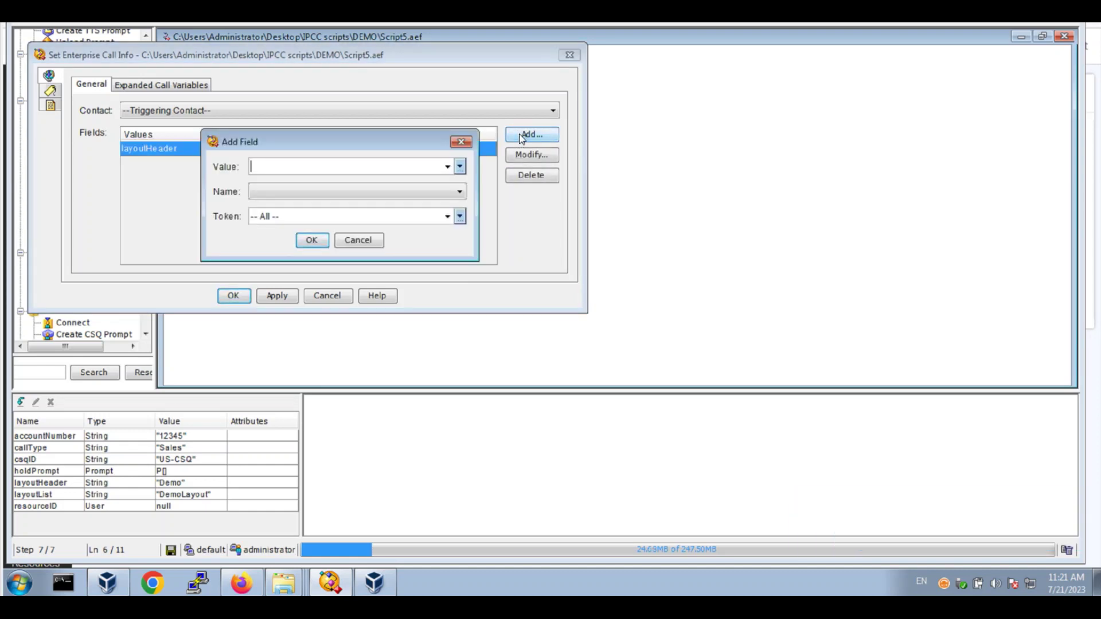
{"action": "left_click", "coordinate": [451, 168]}
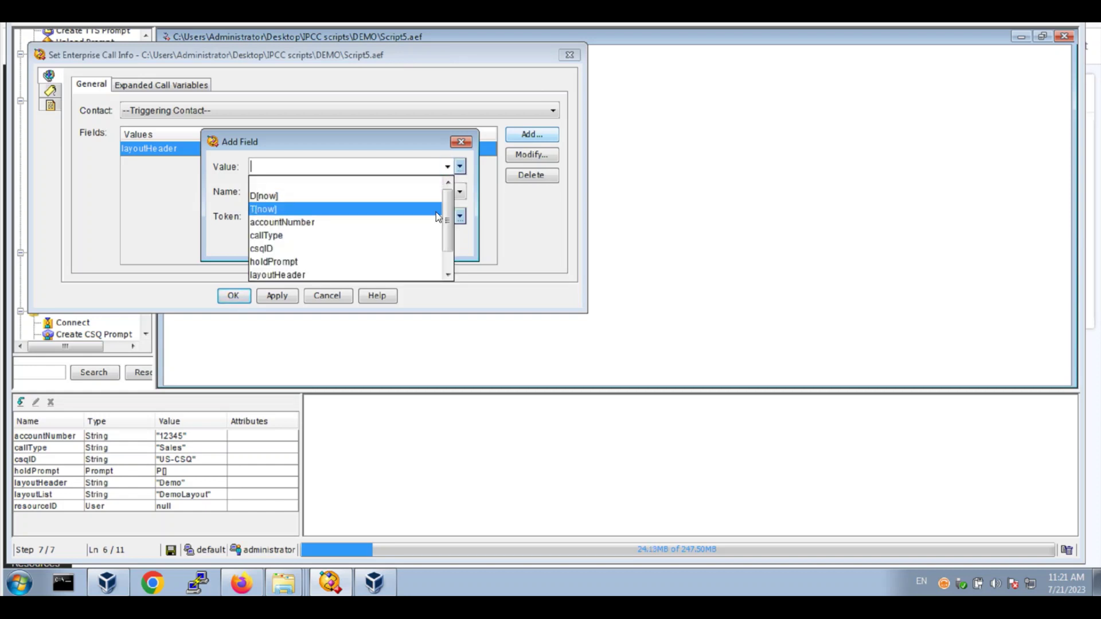
{"action": "left_click", "coordinate": [392, 222]}
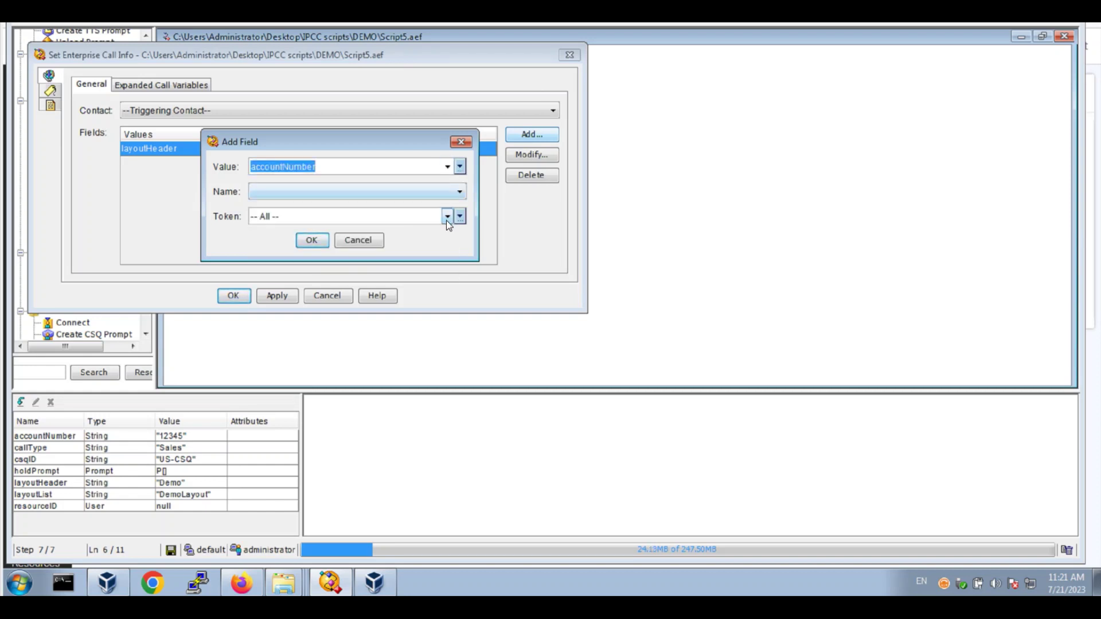
{"action": "left_click", "coordinate": [447, 216]}
{"action": "left_click", "coordinate": [444, 193]}
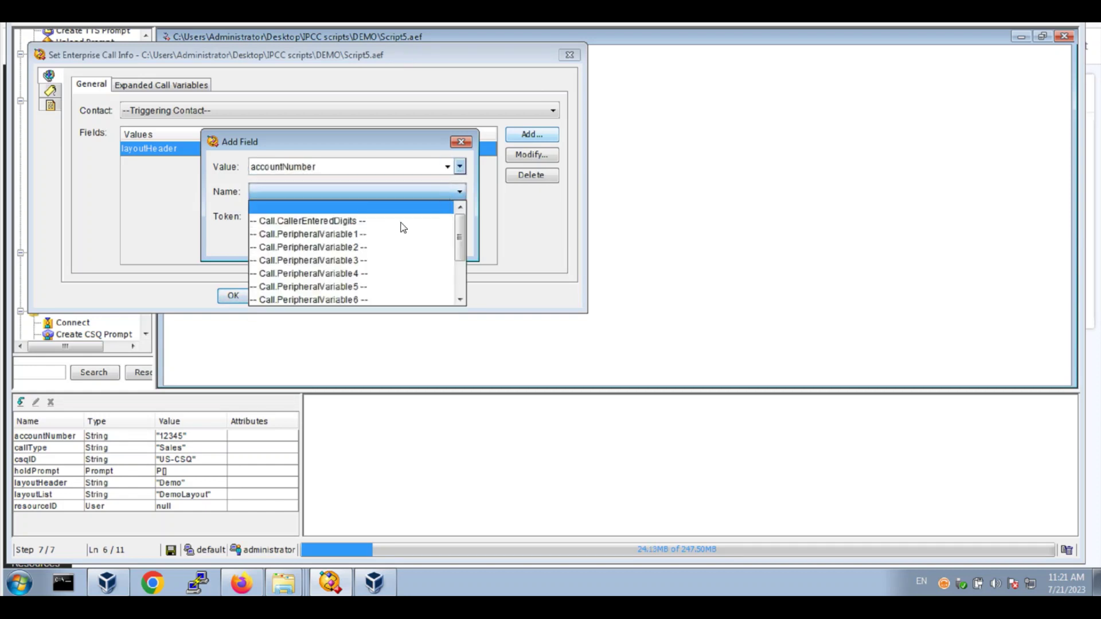
{"action": "left_click", "coordinate": [377, 247]}
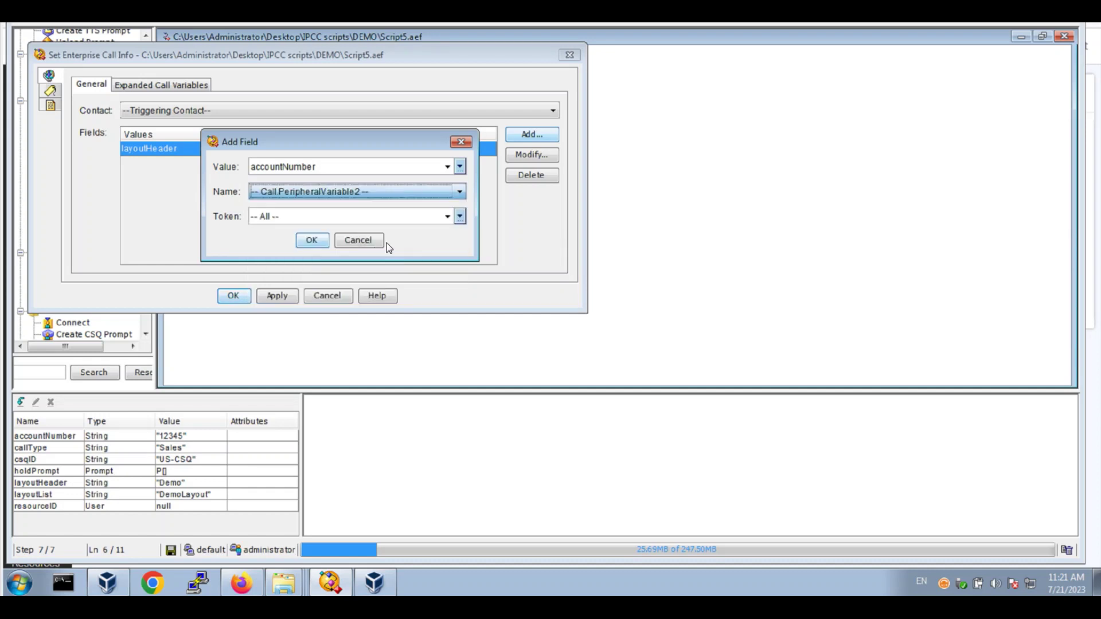
{"action": "left_click", "coordinate": [313, 239]}
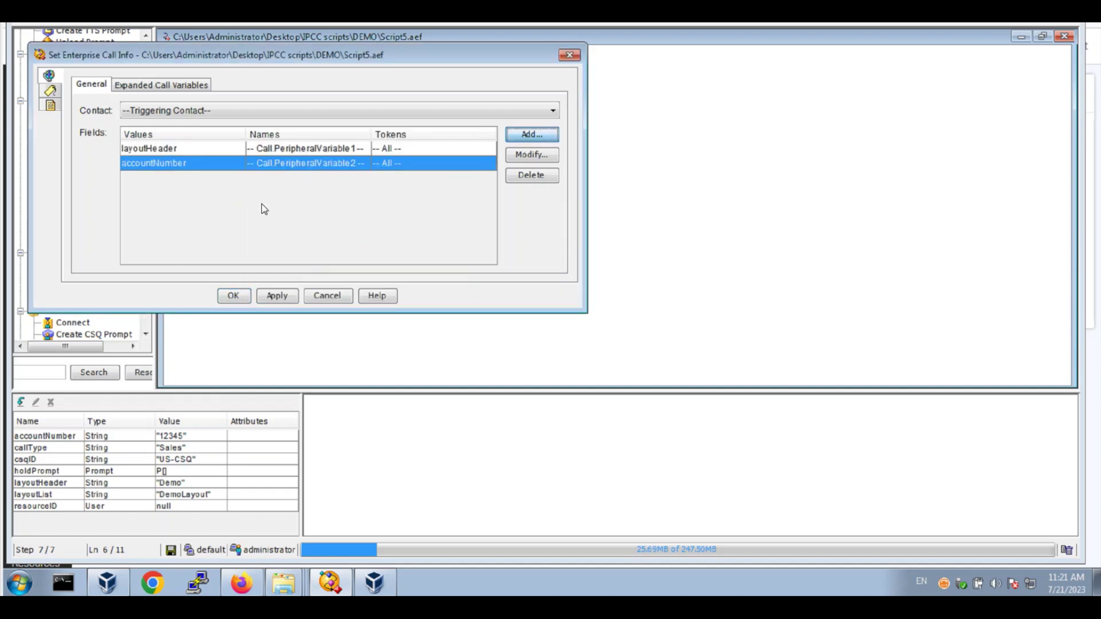
Map callType to Call.PeripheralVariable3
{"action": "key", "text": "Return"}
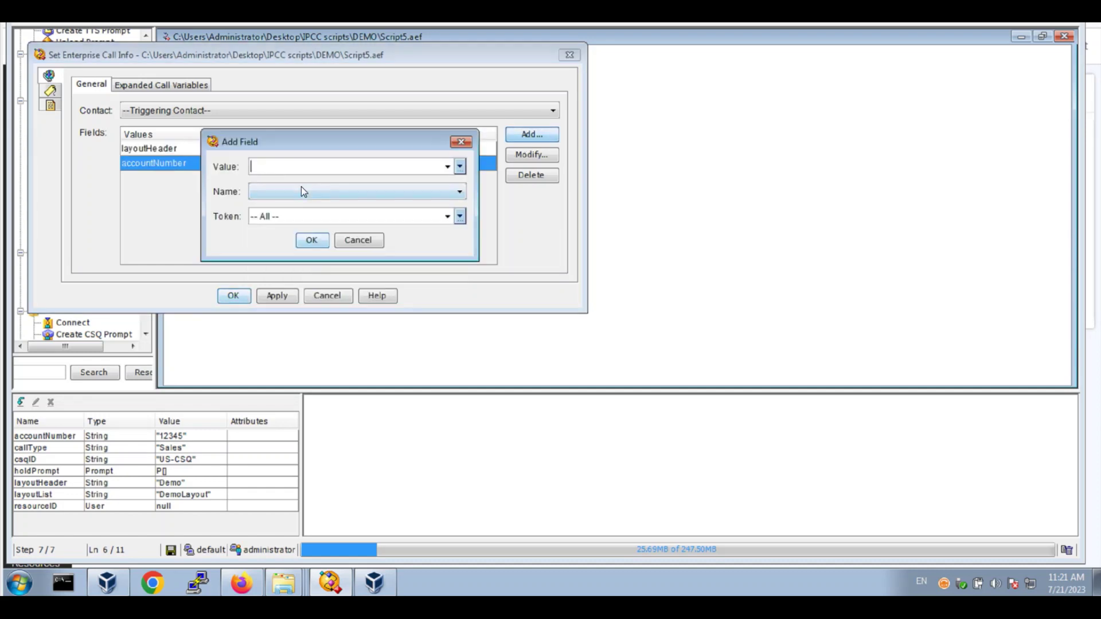
{"action": "left_click", "coordinate": [460, 166]}
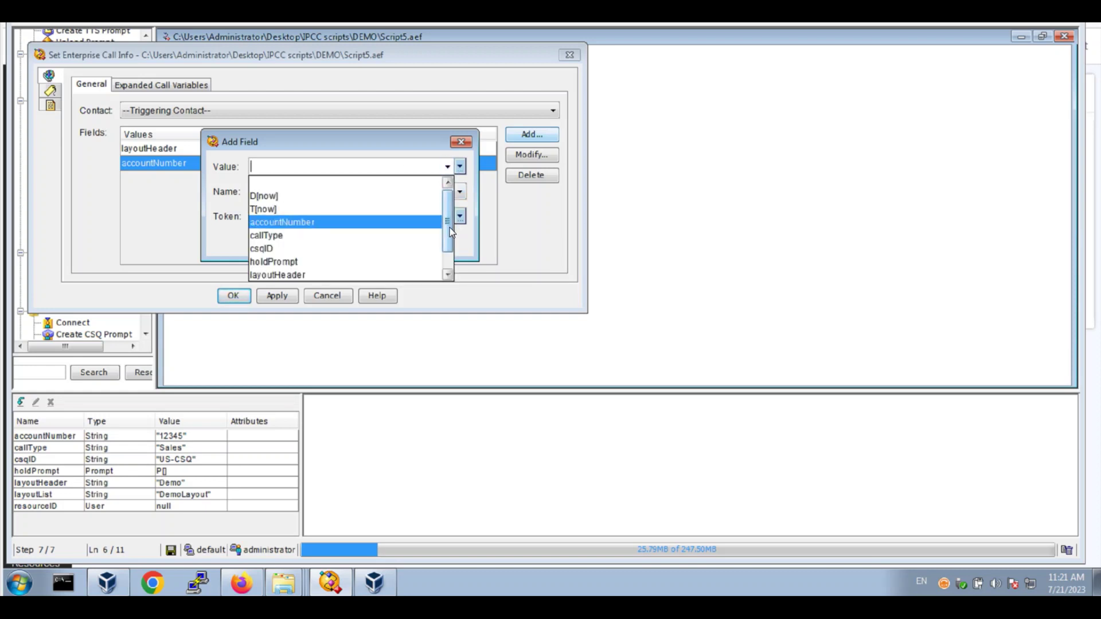
{"action": "left_click_drag", "start_coordinate": [451, 232], "coordinate": [451, 240]}
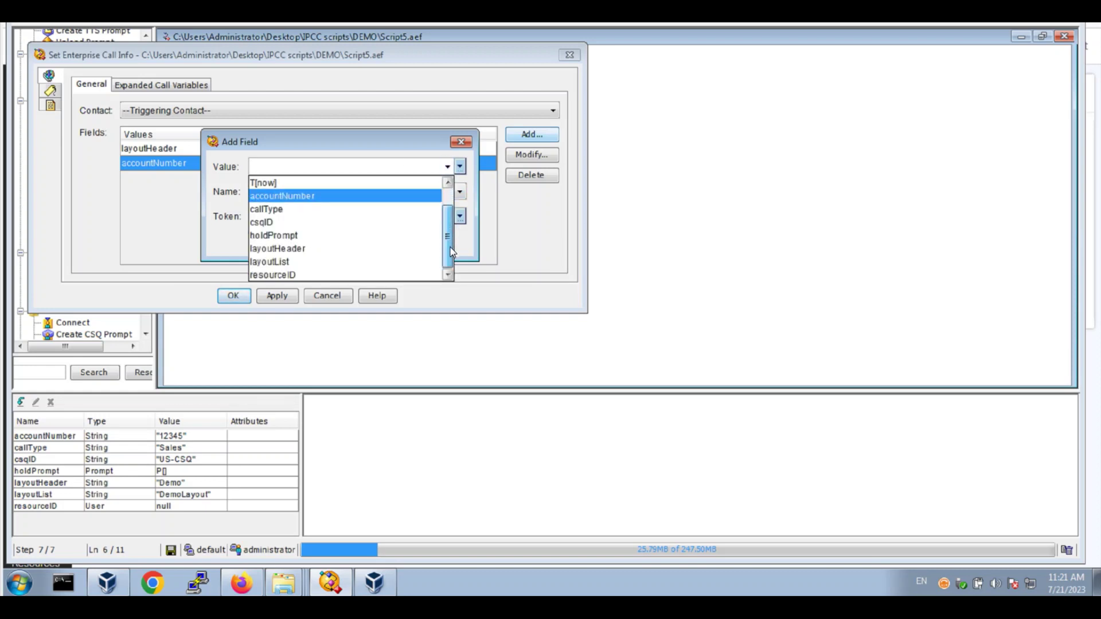
{"action": "left_click", "coordinate": [351, 209]}
{"action": "left_click", "coordinate": [403, 192]}
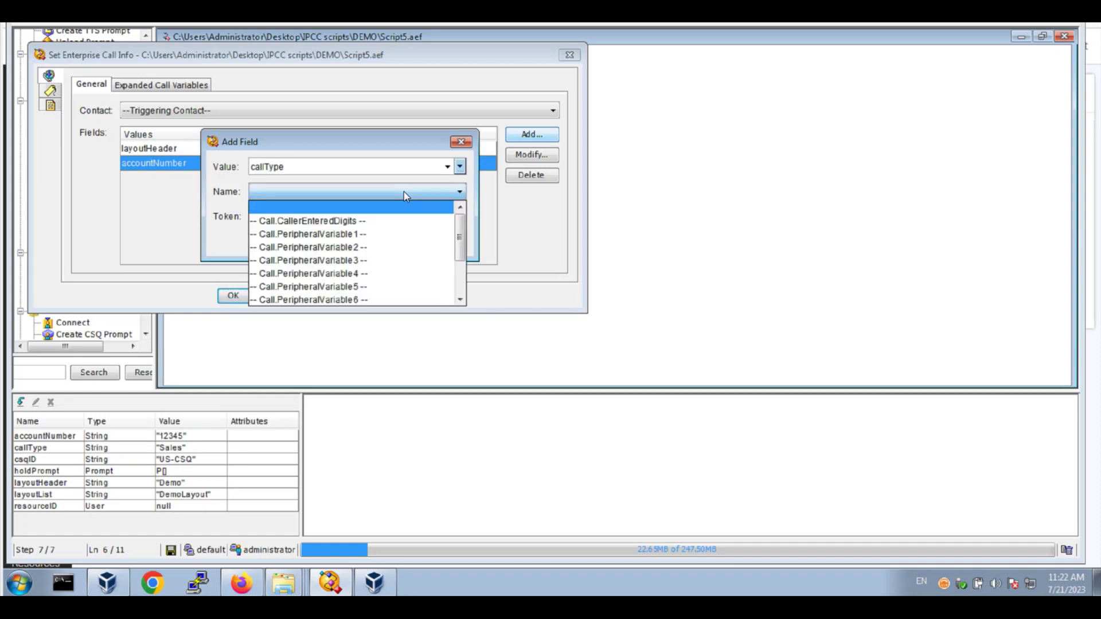
{"action": "left_click", "coordinate": [363, 260]}
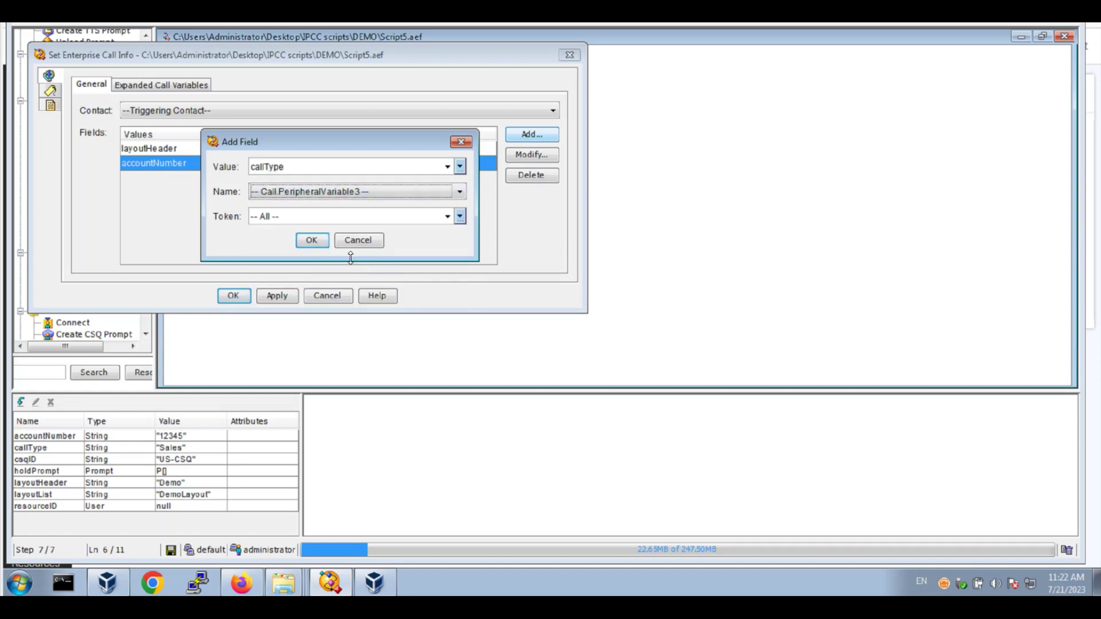
{"action": "left_click", "coordinate": [313, 241]}
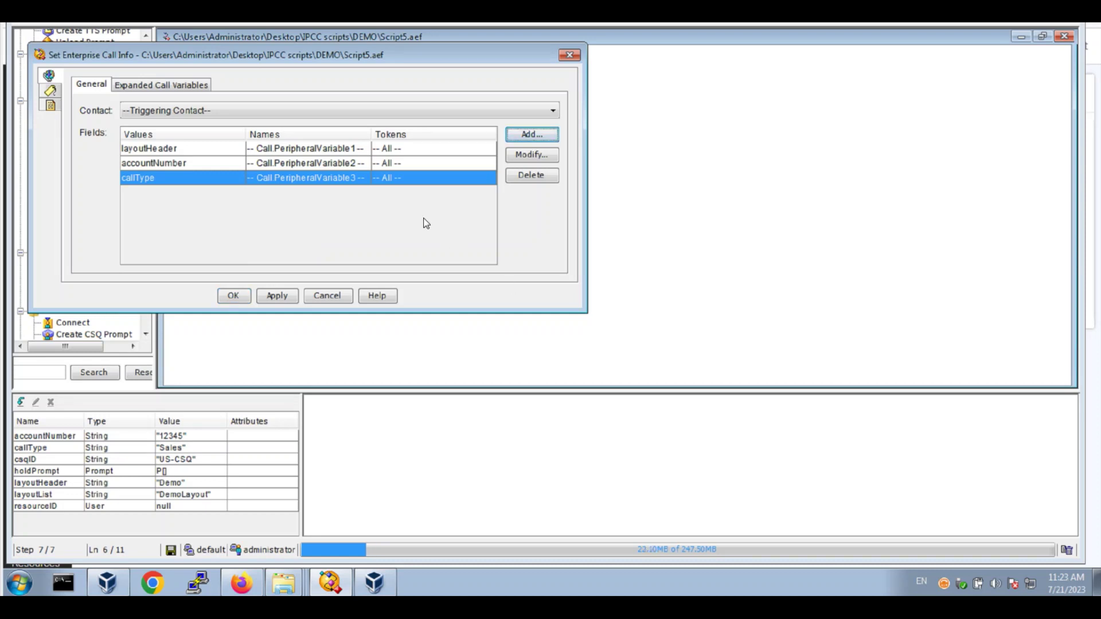
Add expanded call variable "user.Layout" with layoutList as its value, dismissing the name warning
{"action": "left_click", "coordinate": [145, 90]}
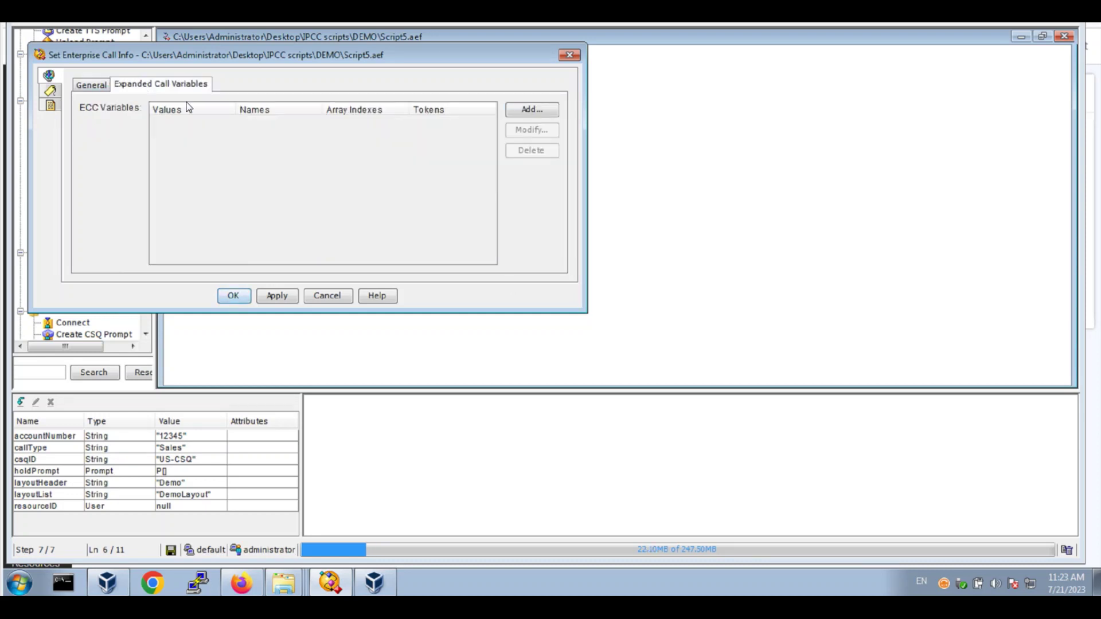
{"action": "left_click", "coordinate": [532, 110]}
{"action": "left_click", "coordinate": [471, 142]}
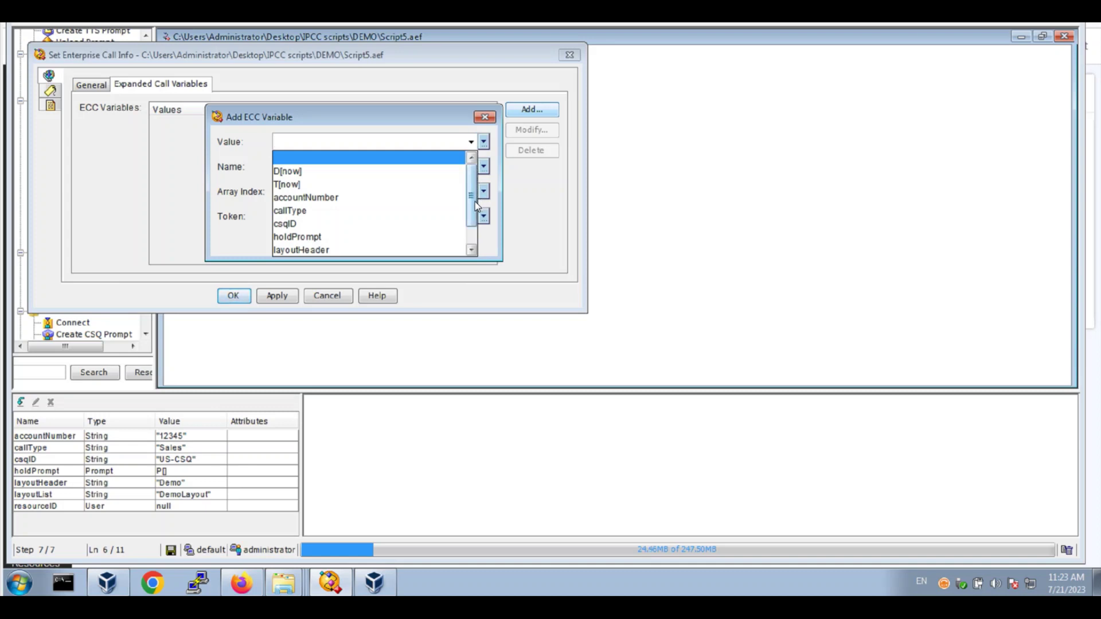
{"action": "left_click_drag", "start_coordinate": [475, 201], "coordinate": [475, 219]}
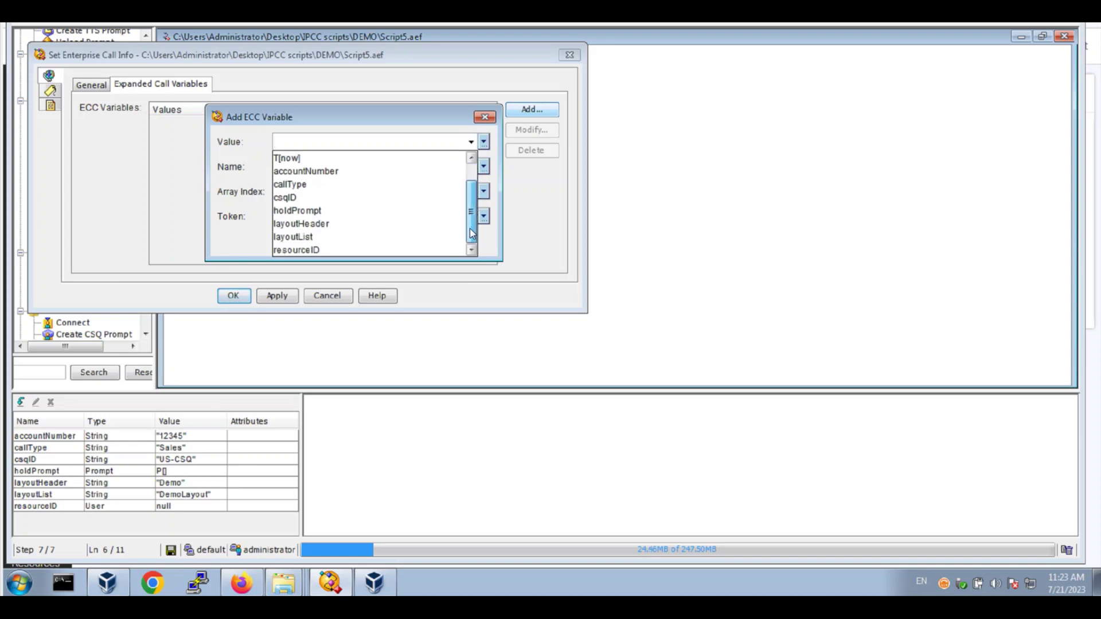
{"action": "left_click", "coordinate": [398, 237]}
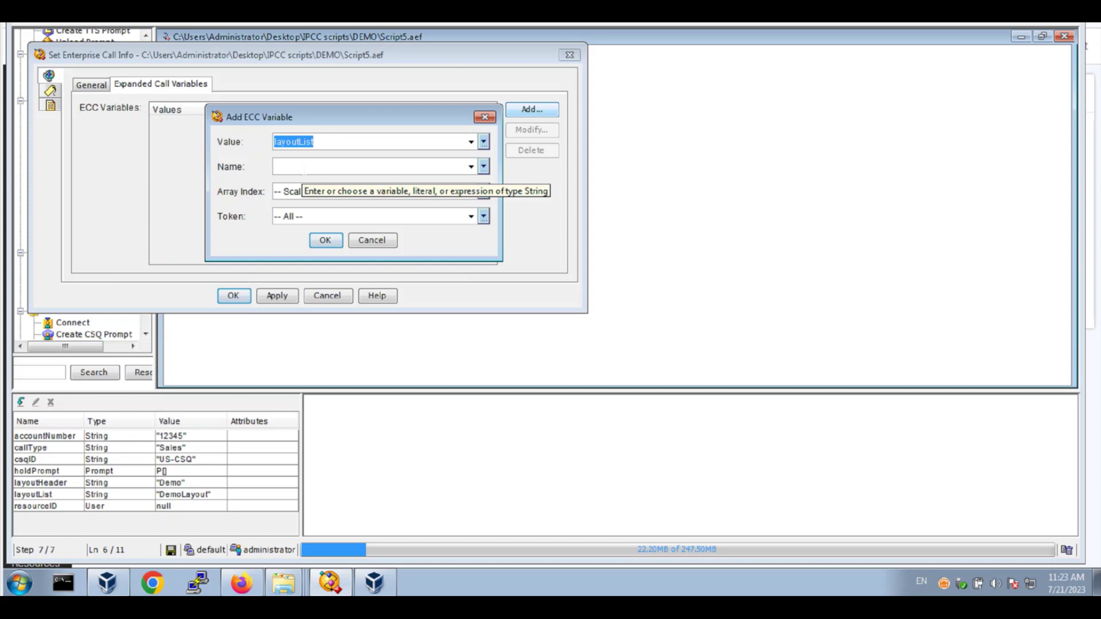
{"action": "left_click", "coordinate": [484, 167]}
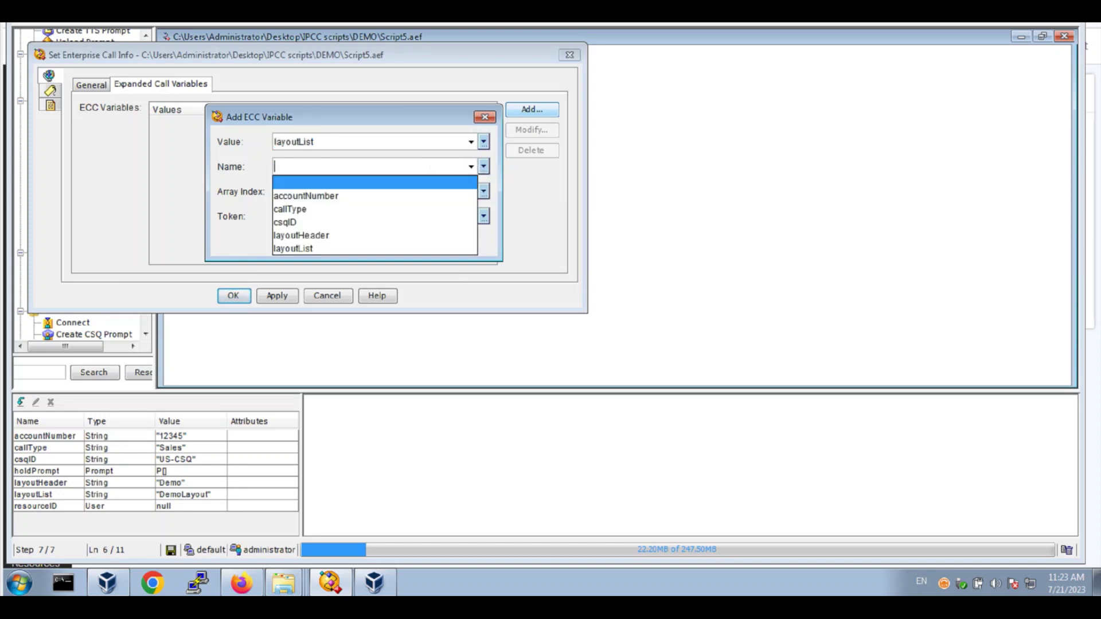
{"action": "type", "text": "\"user.Layout\""}
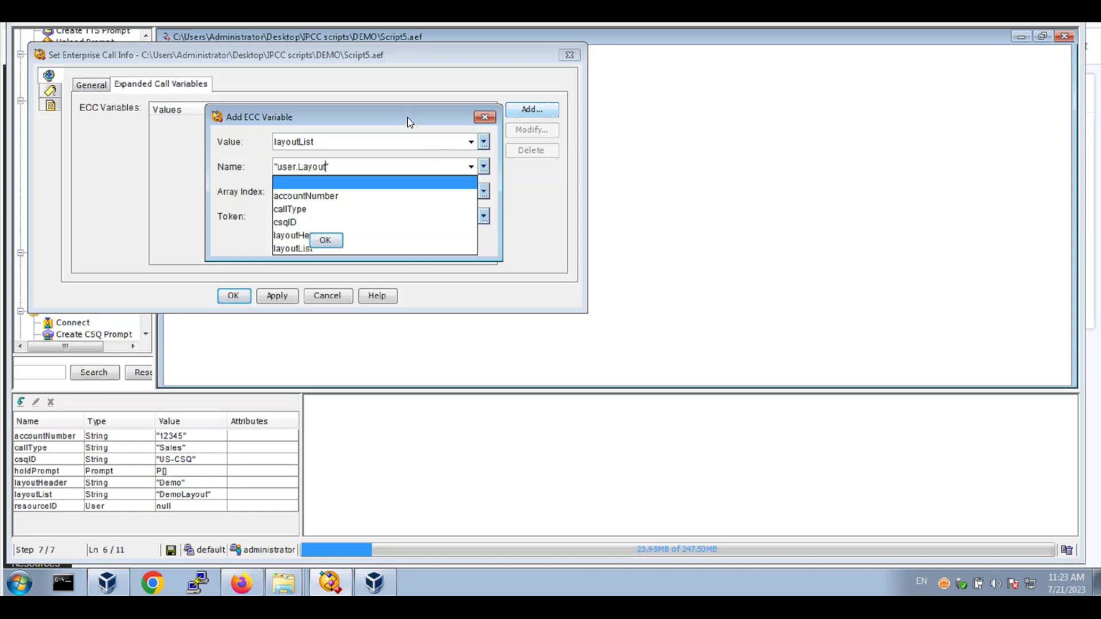
{"action": "left_click", "coordinate": [411, 122]}
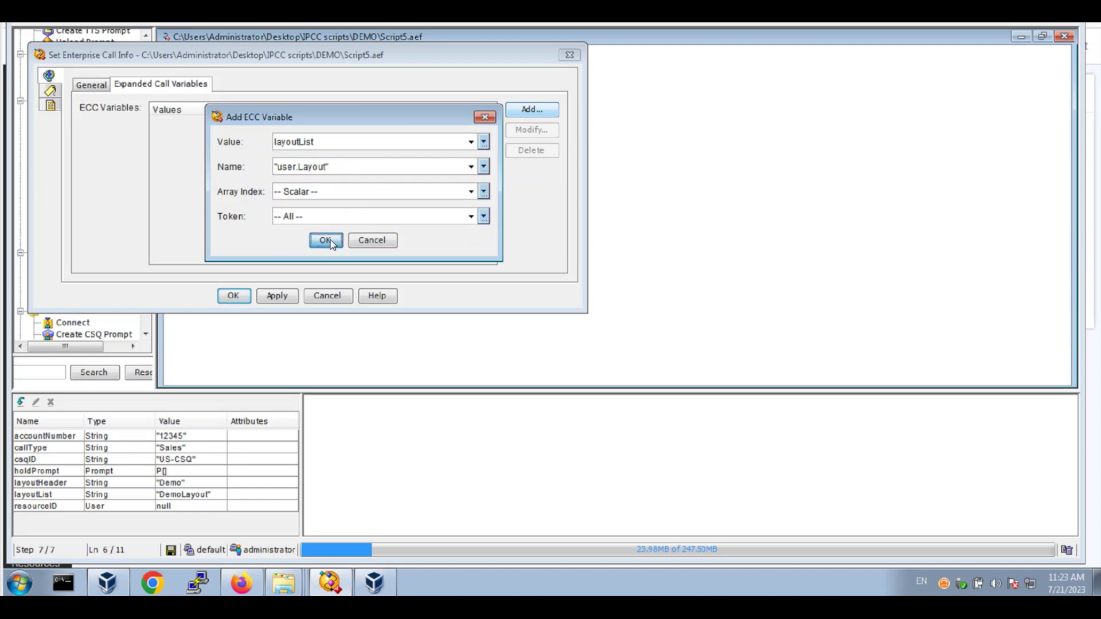
{"action": "left_click", "coordinate": [327, 240]}
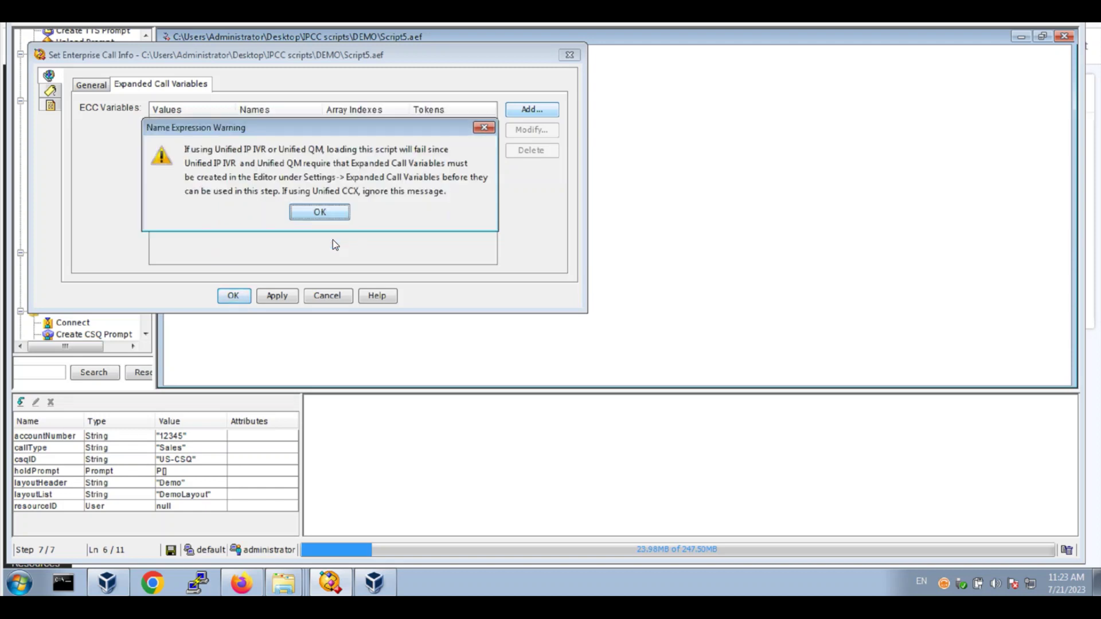
{"action": "left_click", "coordinate": [319, 212]}
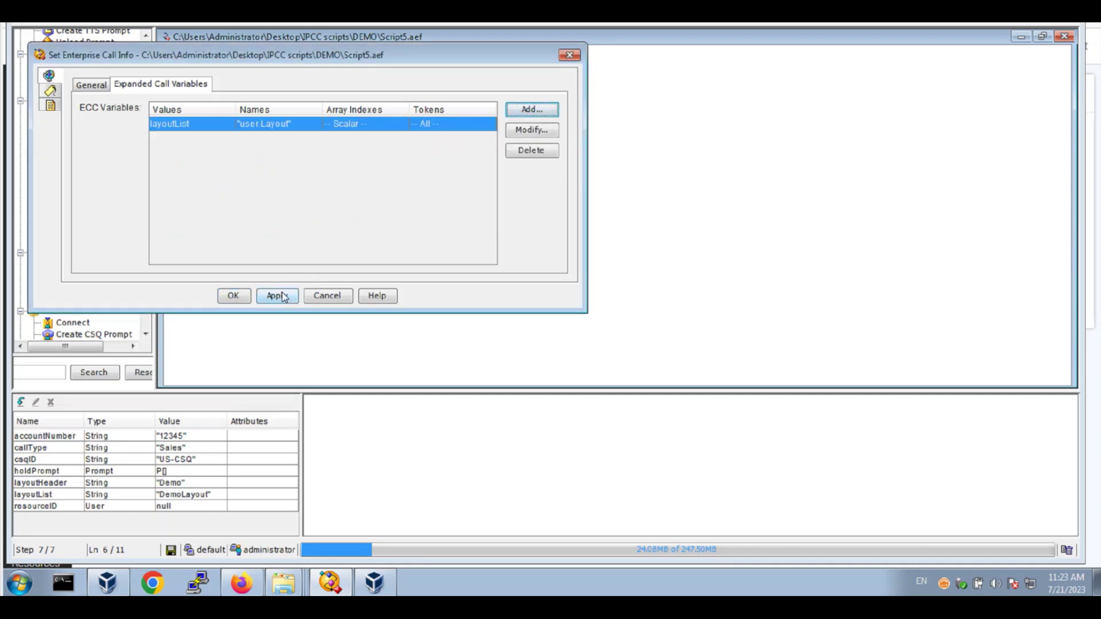
Apply the step settings and define user.layout as a Scalar expanded call variable
{"action": "left_click", "coordinate": [246, 301]}
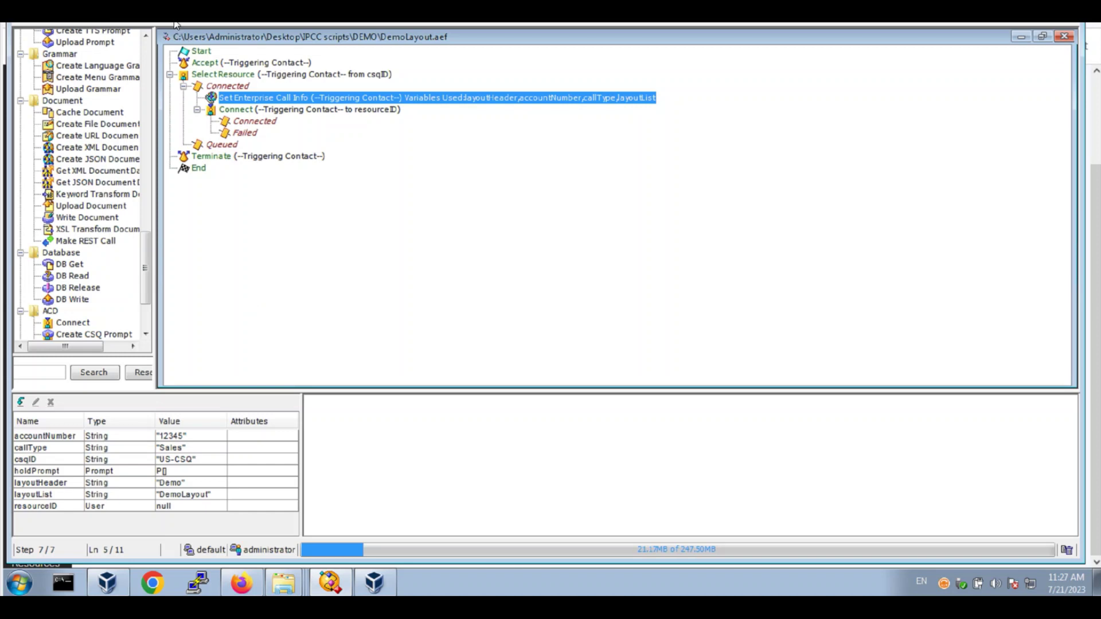
{"action": "left_click", "coordinate": [184, 31]}
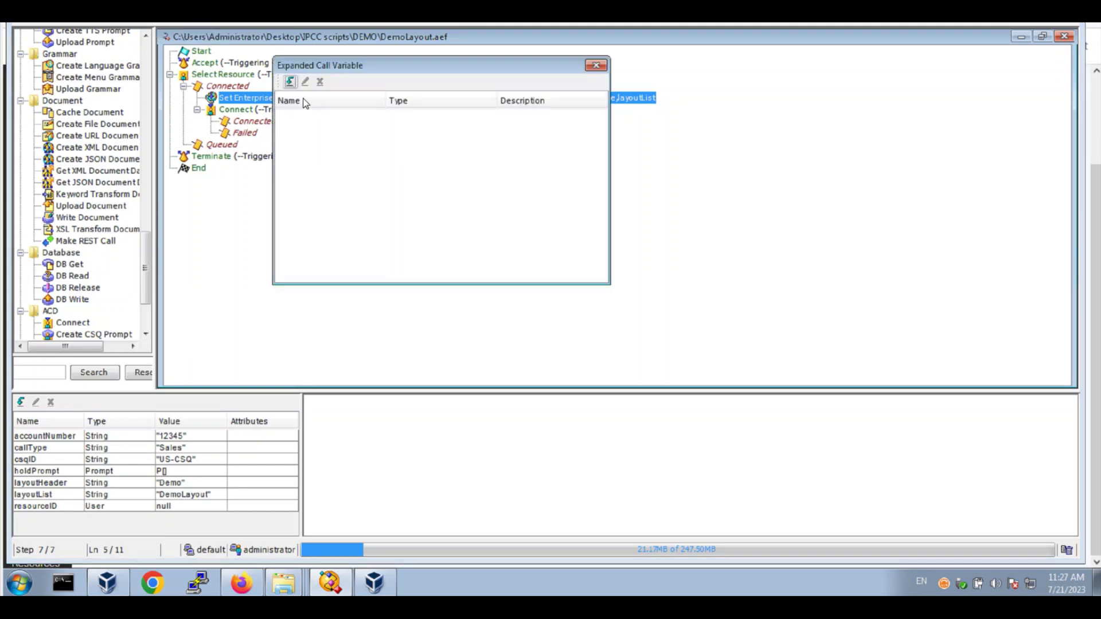
{"action": "left_click", "coordinate": [291, 82]}
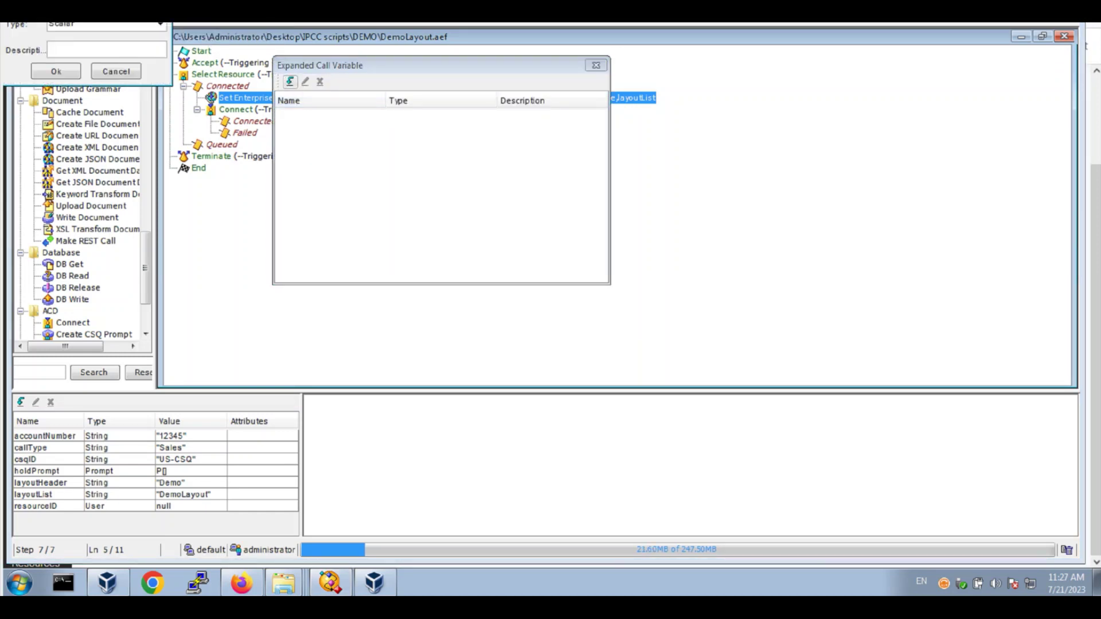
{"action": "type", "text": "user.l"}
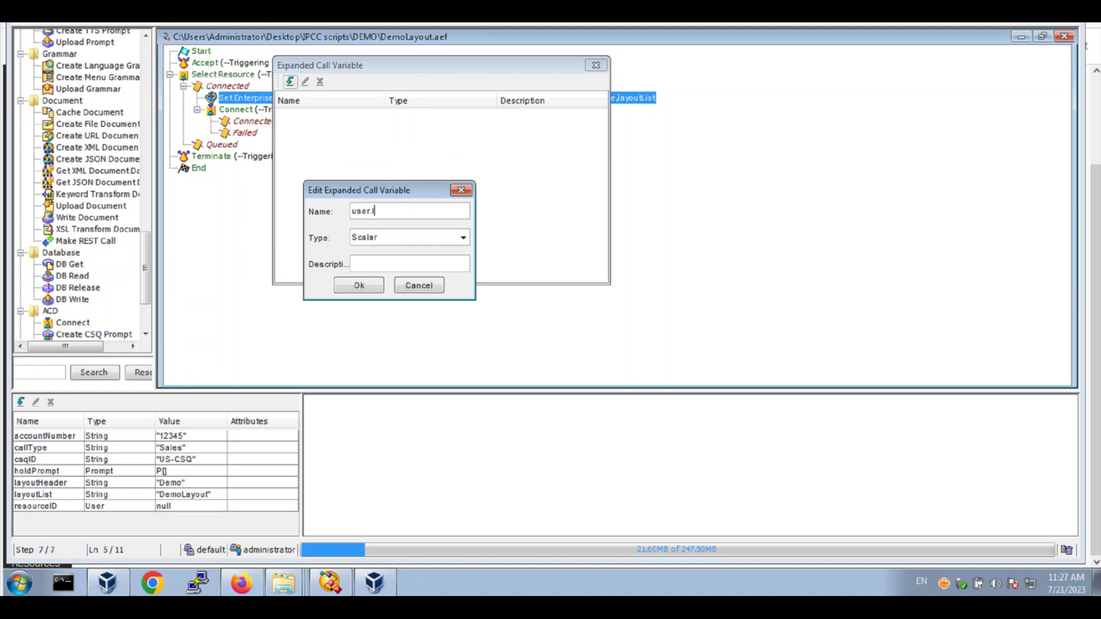
{"action": "type", "text": "ayout"}
{"action": "left_click", "coordinate": [357, 285]}
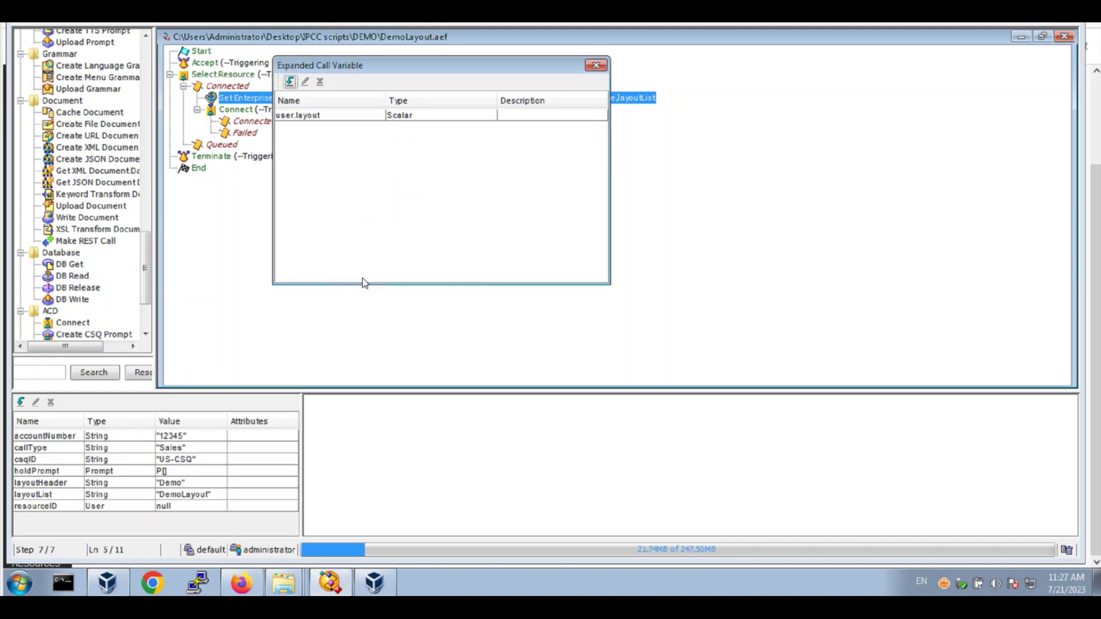
Validate the script successfully and save it as DemoLayout.aef
{"action": "left_click", "coordinate": [594, 65]}
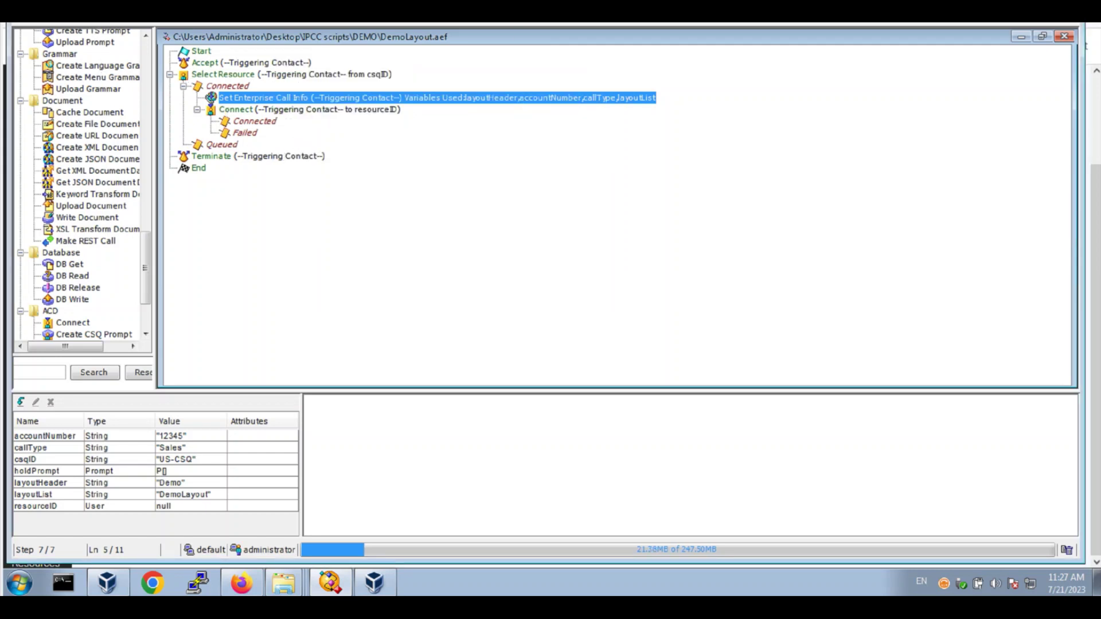
{"action": "left_click", "coordinate": [90, 23]}
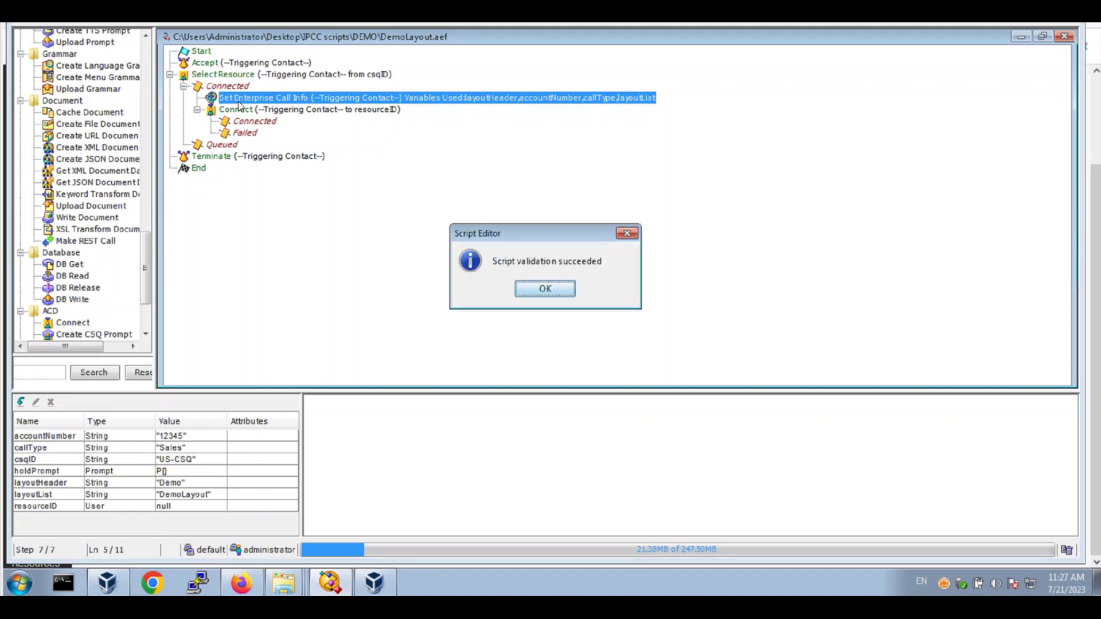
{"action": "left_click", "coordinate": [546, 290]}
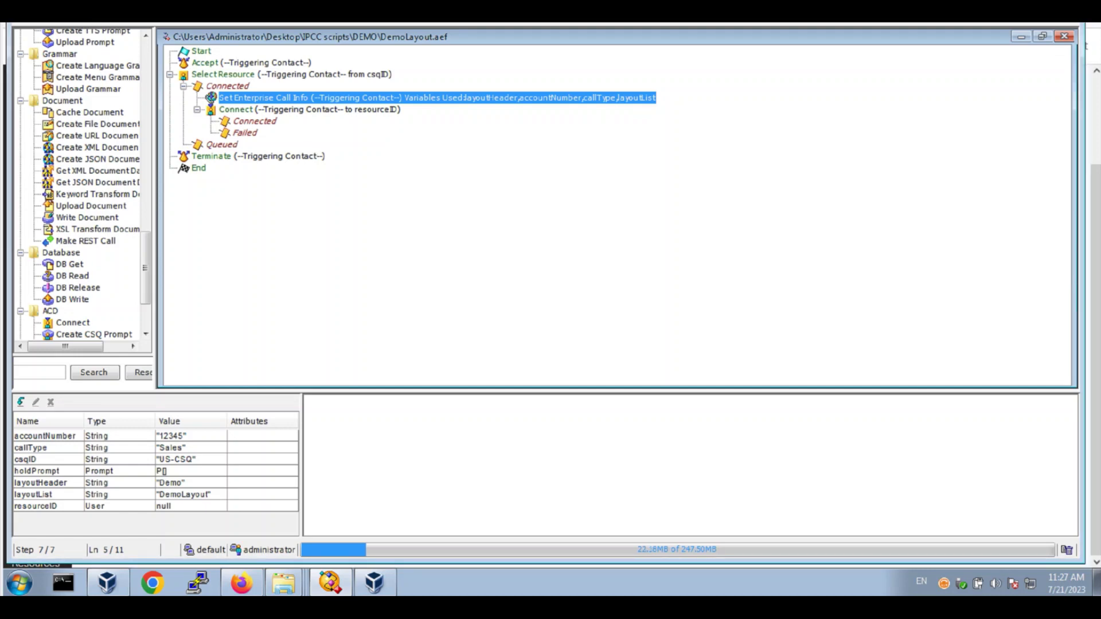
{"action": "key", "text": "alt+f"}
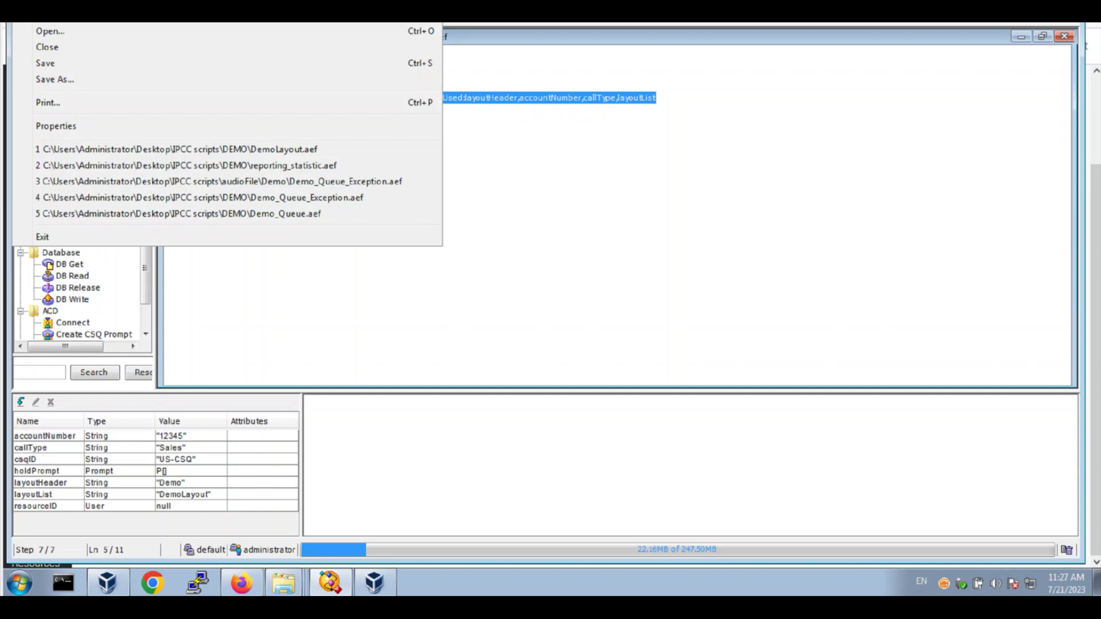
{"action": "left_click", "coordinate": [656, 212]}
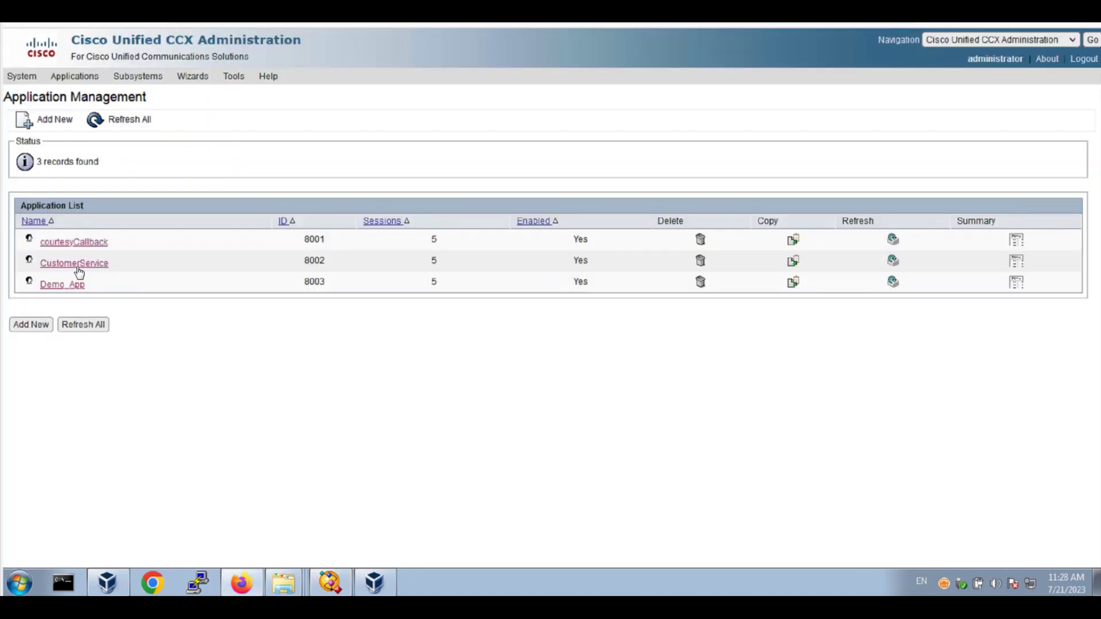
Assign SCRIPT[Demo/DemoLayout.aef] to the Demo_App application and update it
{"action": "left_click", "coordinate": [74, 281]}
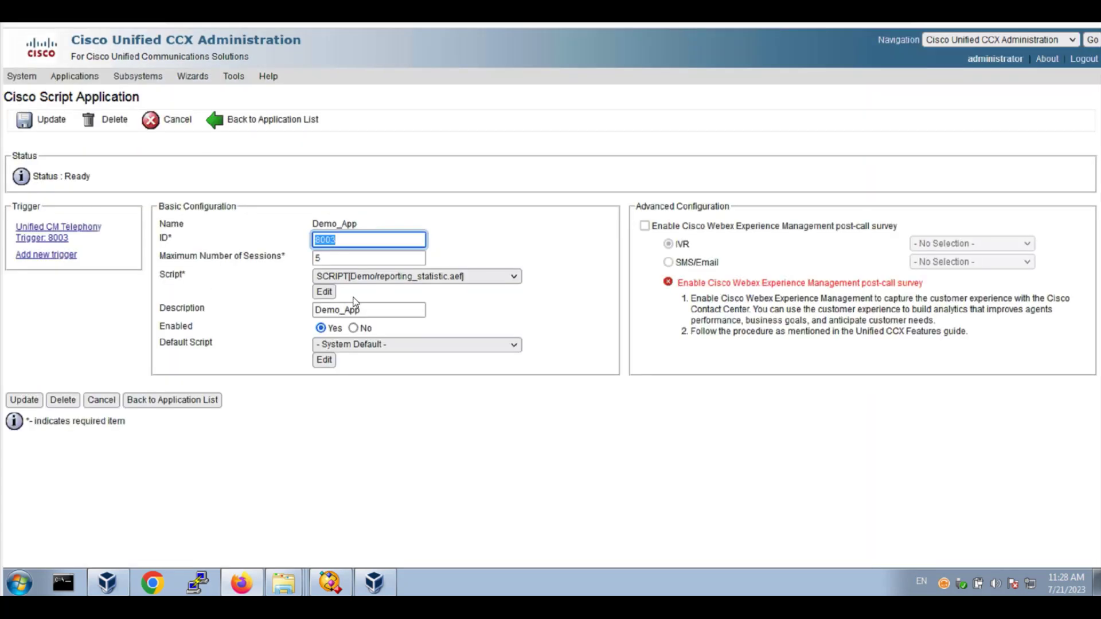
{"action": "left_click", "coordinate": [389, 281]}
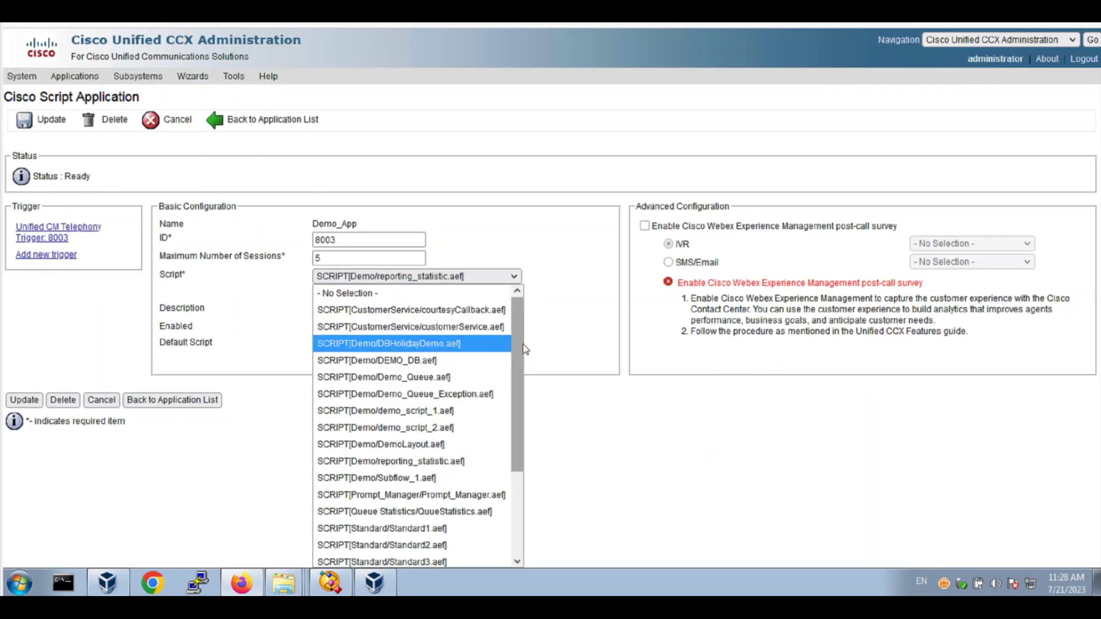
{"action": "mouse_move", "coordinate": [523, 366]}
{"action": "left_mouse_down"}
{"action": "mouse_move", "coordinate": [524, 381]}
{"action": "mouse_move", "coordinate": [523, 362]}
{"action": "left_mouse_up"}
{"action": "left_click", "coordinate": [384, 444]}
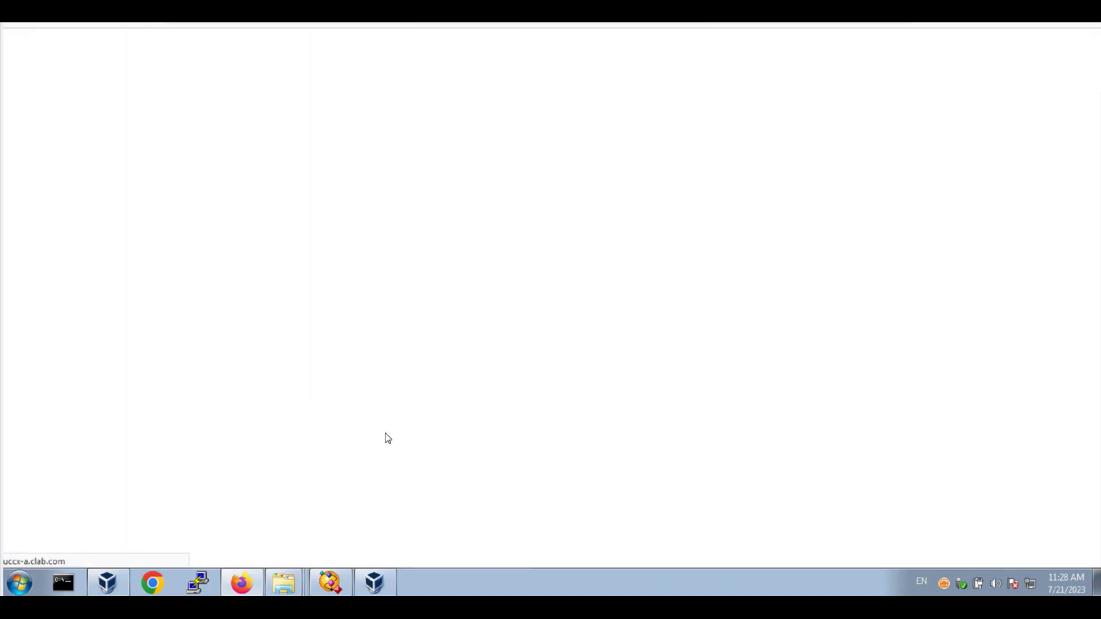
{"action": "left_click", "coordinate": [26, 402]}
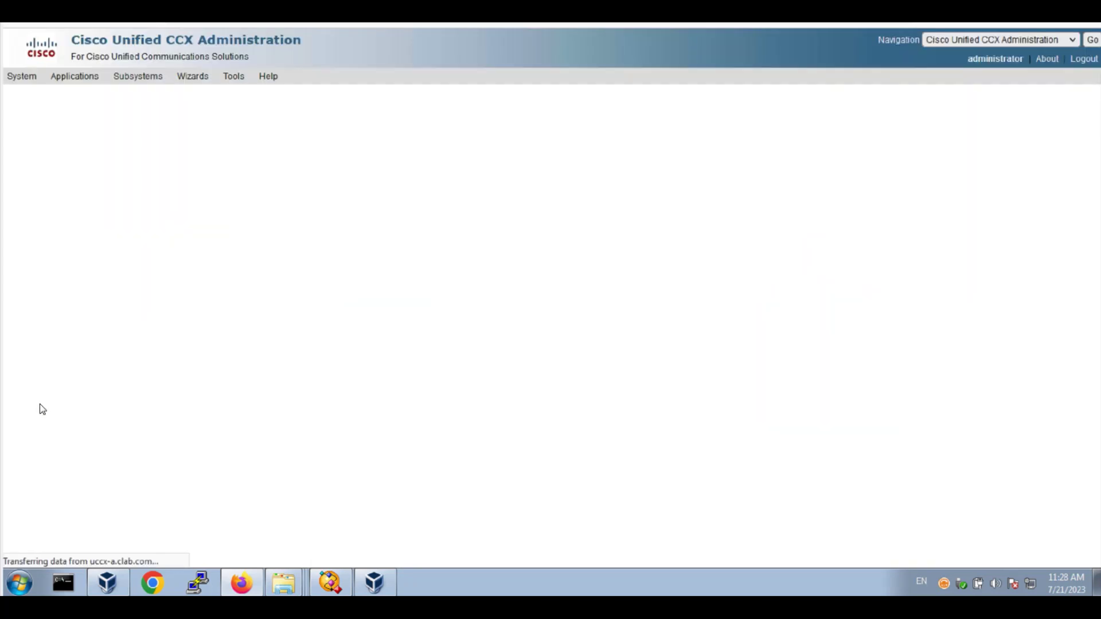
Start reactive debugging of Demo/DemoLayout.aef with a 123-second wait time
{"action": "left_click", "coordinate": [330, 583]}
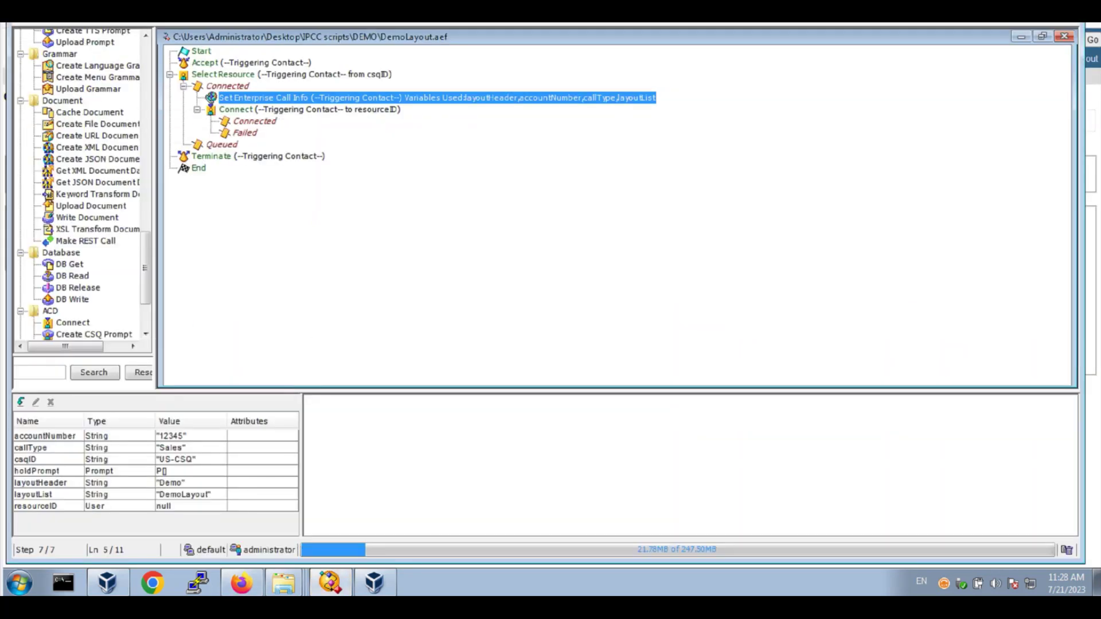
{"action": "left_click", "coordinate": [97, 18]}
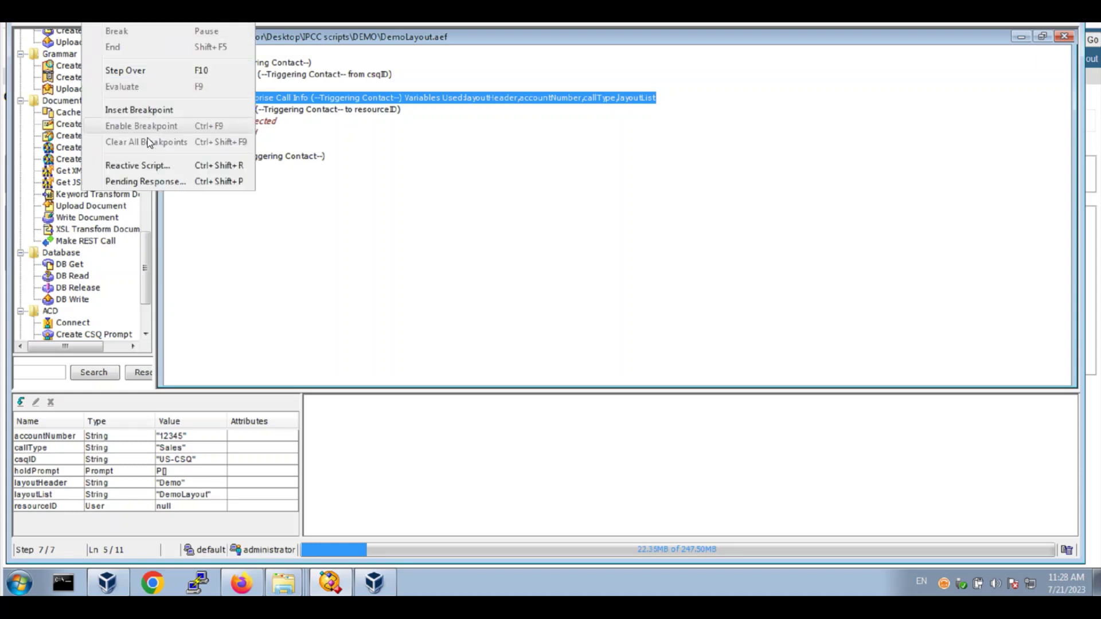
{"action": "left_click", "coordinate": [173, 168]}
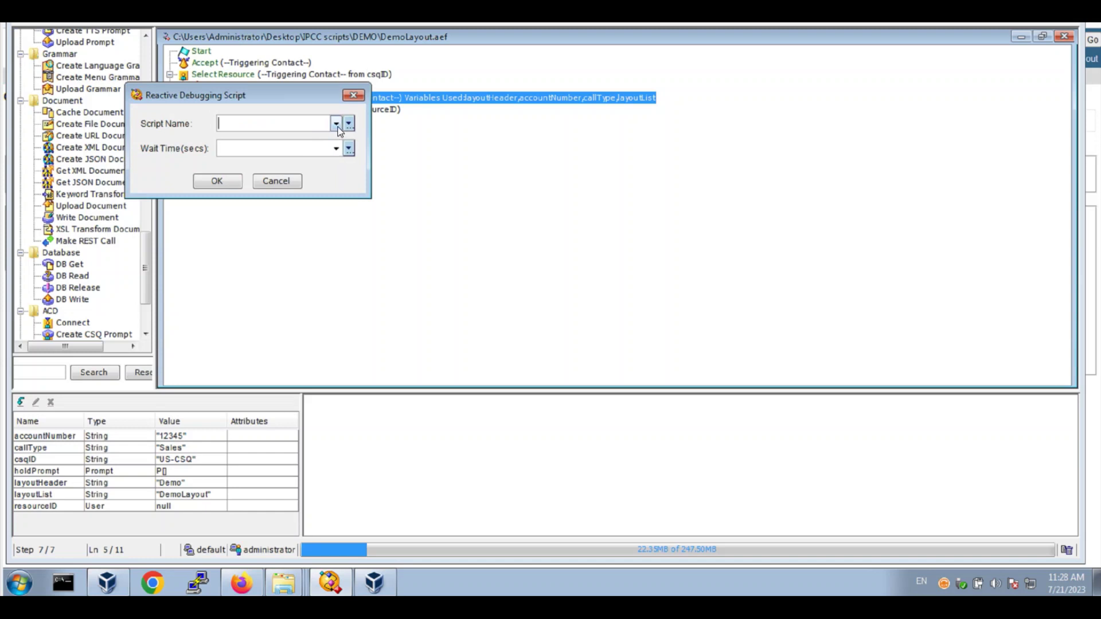
{"action": "left_click", "coordinate": [336, 123]}
{"action": "scroll", "coordinate": [334, 183], "scroll_direction": "down", "scroll_amount": 2}
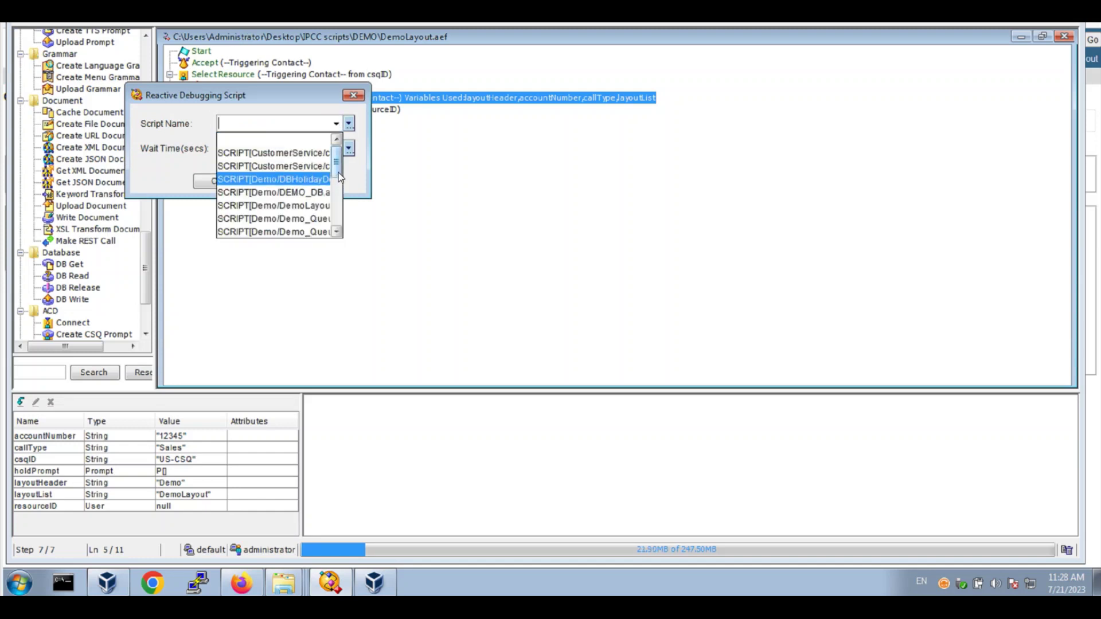
{"action": "left_click", "coordinate": [330, 178]}
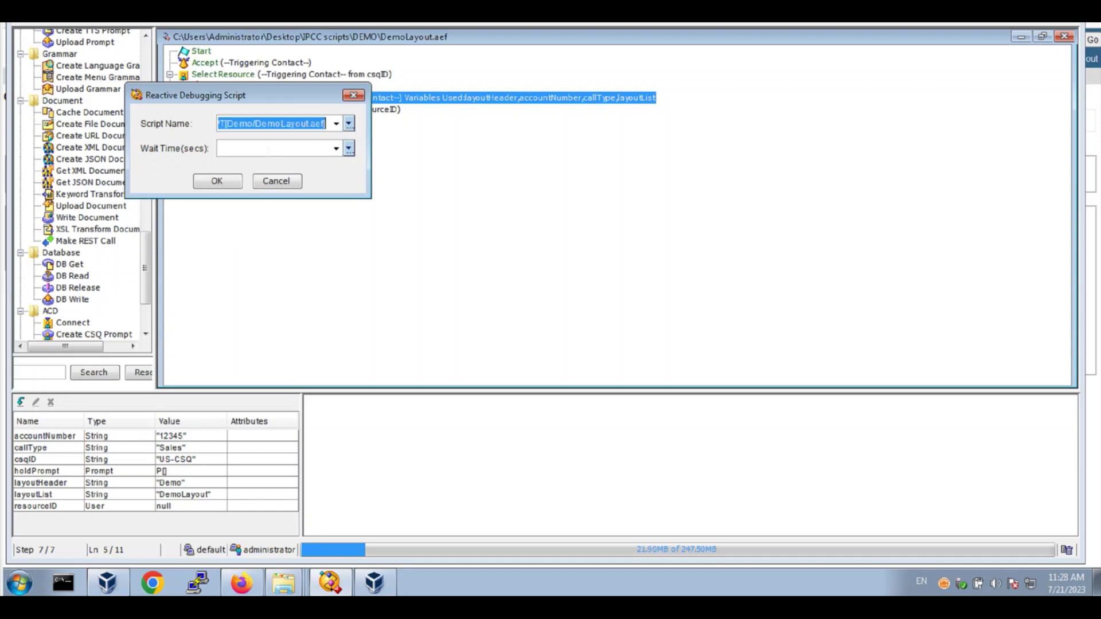
{"action": "left_click", "coordinate": [270, 149]}
{"action": "type", "text": "123"}
{"action": "left_click", "coordinate": [218, 180]}
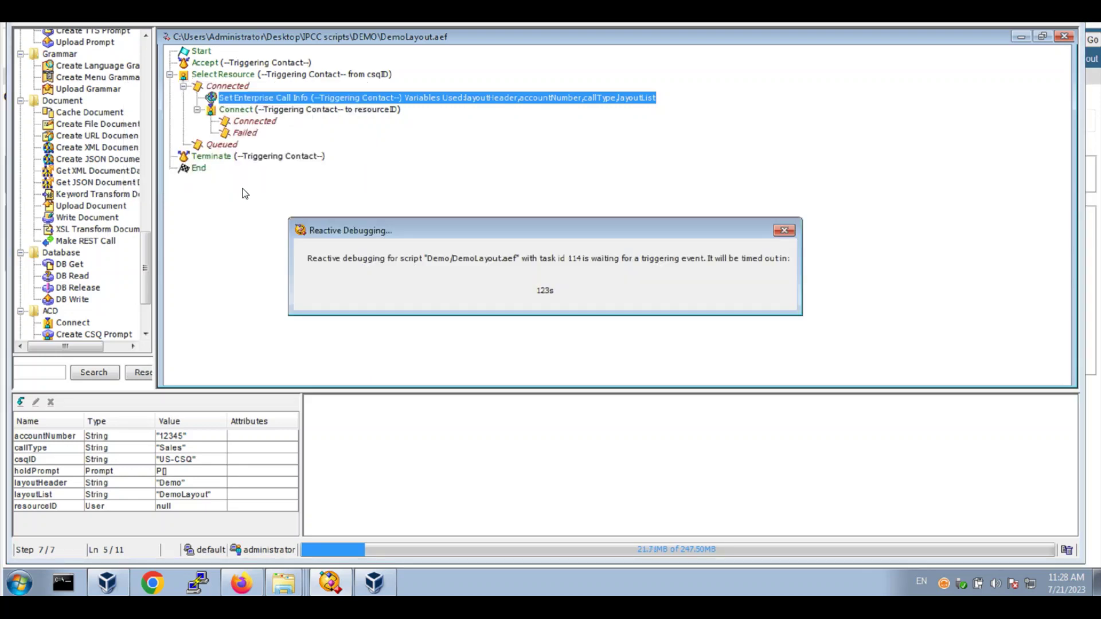
{"action": "left_click", "coordinate": [241, 582]}
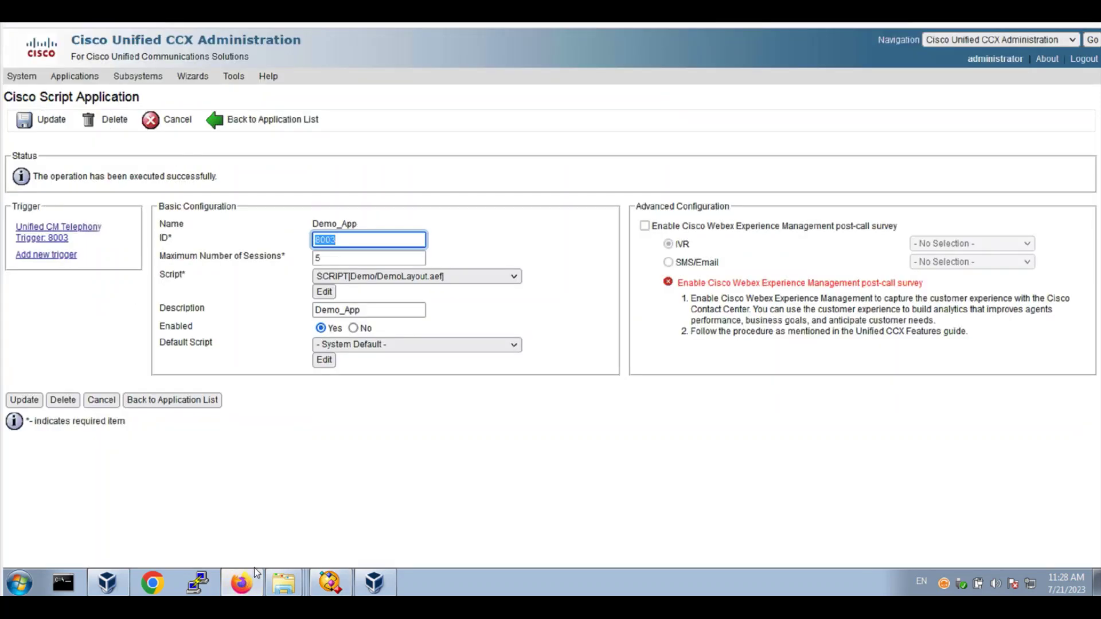
{"action": "left_click", "coordinate": [252, 577]}
Call the Demo_App trigger number 8003 from PhonerLite and step the debugger with F10
{"action": "left_click", "coordinate": [374, 583]}
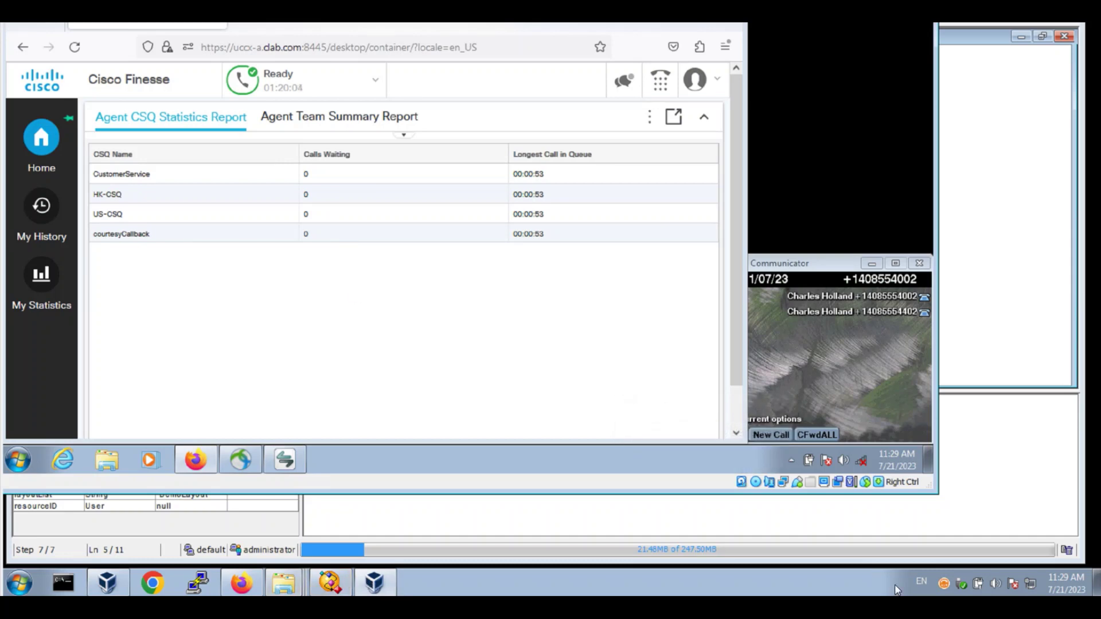
{"action": "left_click", "coordinate": [944, 583]}
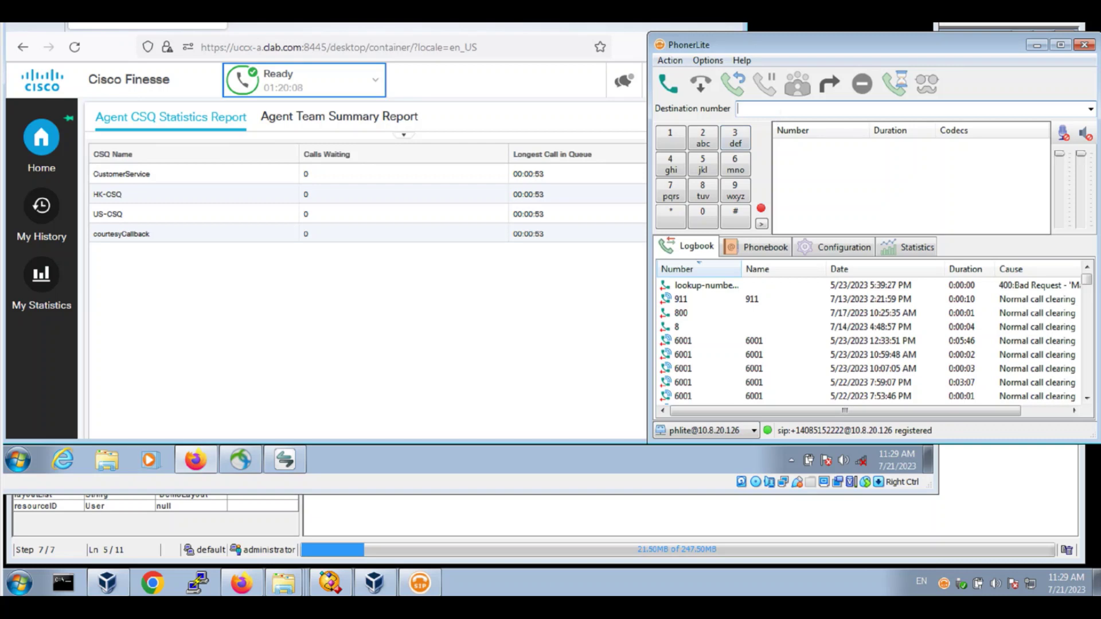
{"action": "type", "text": "14085558003"}
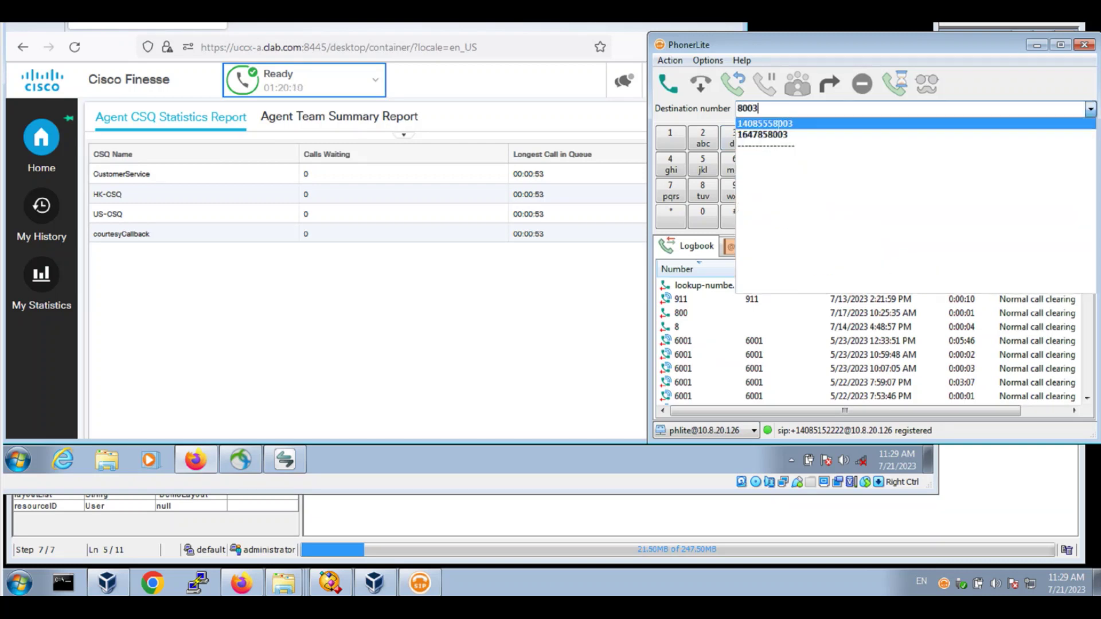
{"action": "left_click", "coordinate": [675, 87]}
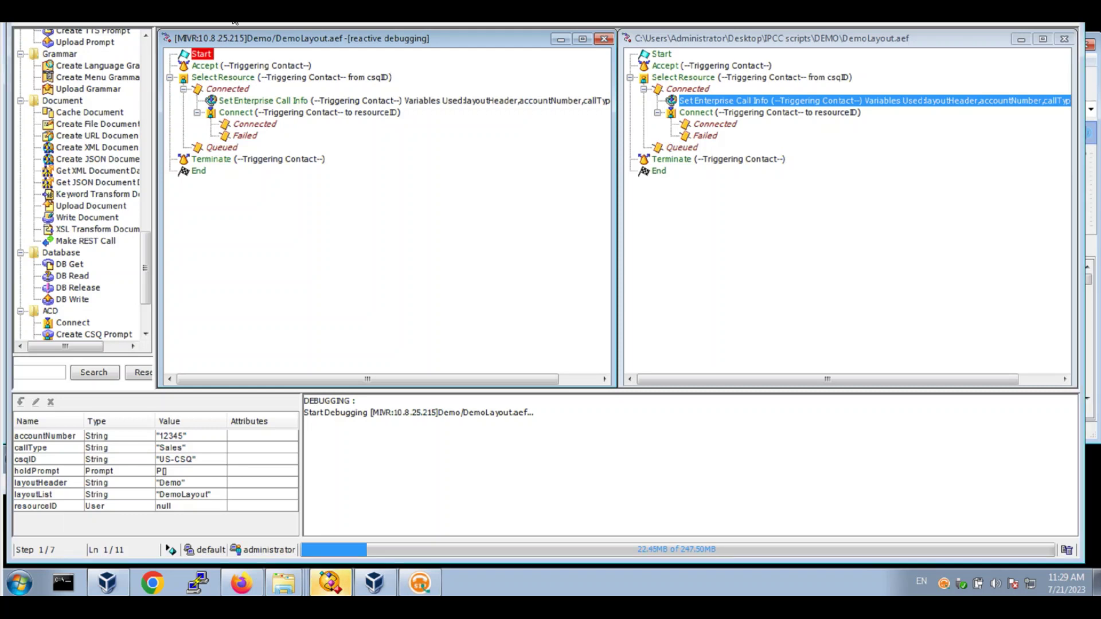
{"action": "key", "text": "F10"}
{"action": "key", "text": "F10"}
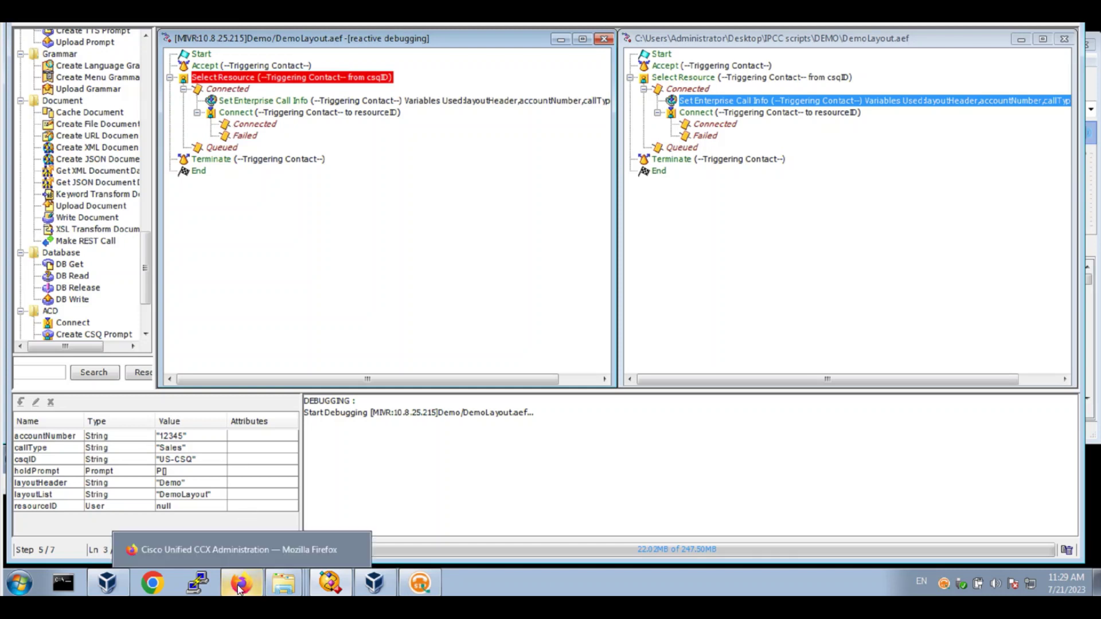
Answer the test call on the Finesse desktop and highlight the call variables 12345 and Sales
{"action": "left_click", "coordinate": [375, 583]}
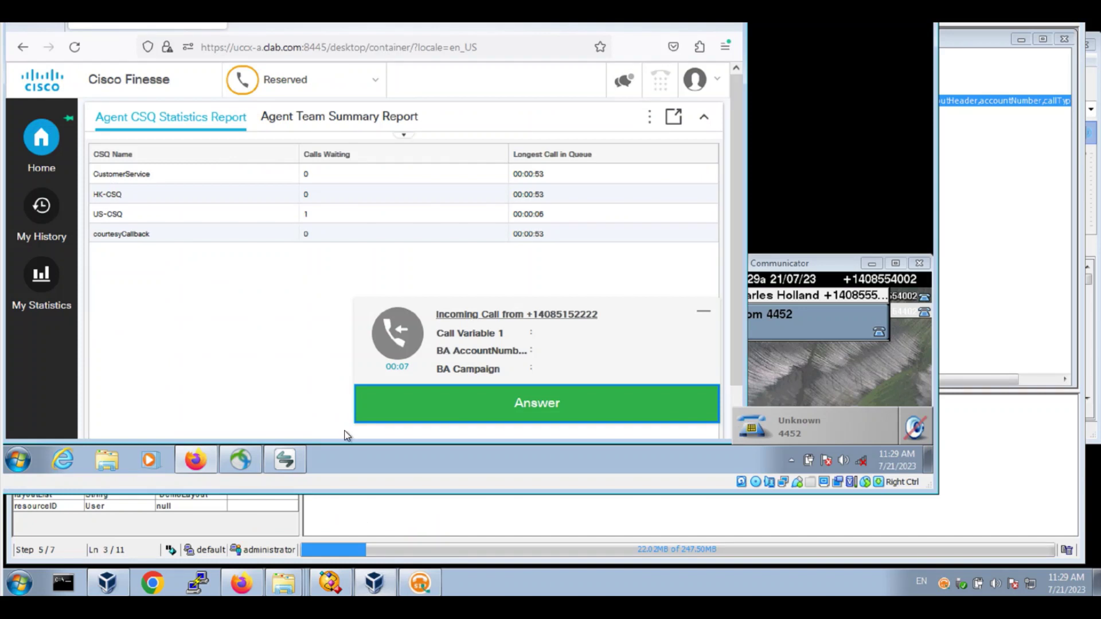
{"action": "left_click", "coordinate": [500, 404]}
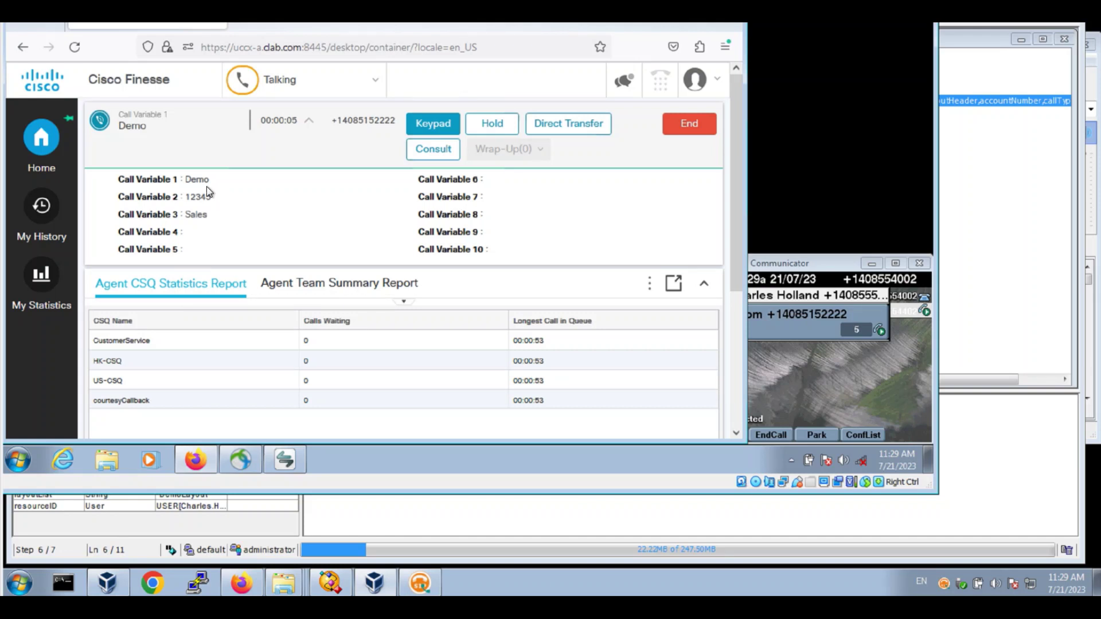
{"action": "left_click_drag", "start_coordinate": [163, 180], "coordinate": [220, 197]}
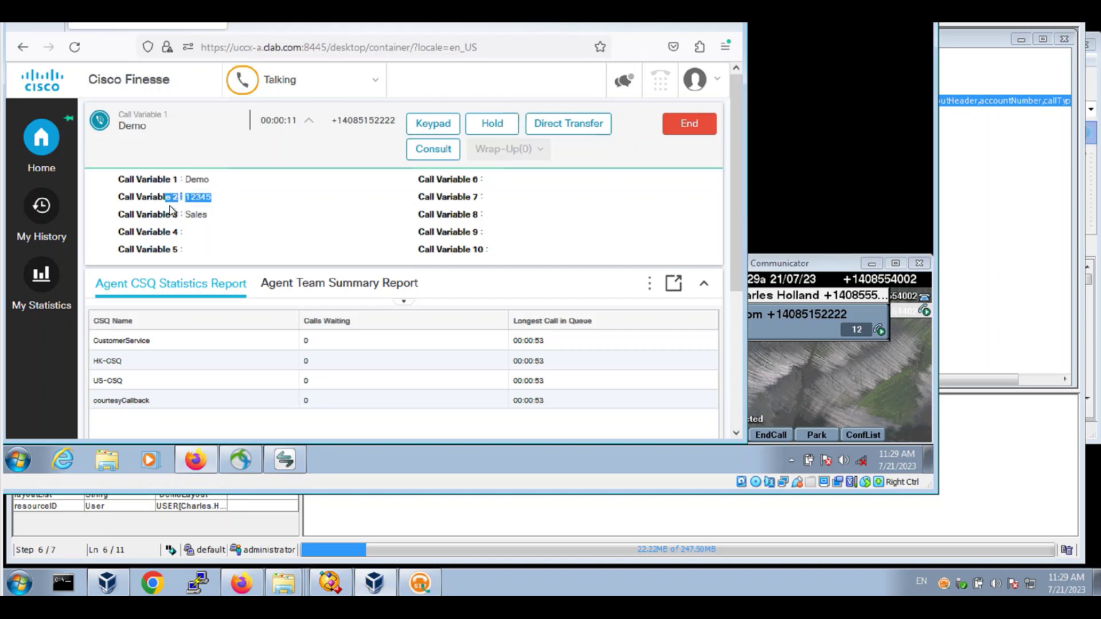
{"action": "left_click_drag", "start_coordinate": [147, 215], "coordinate": [219, 217]}
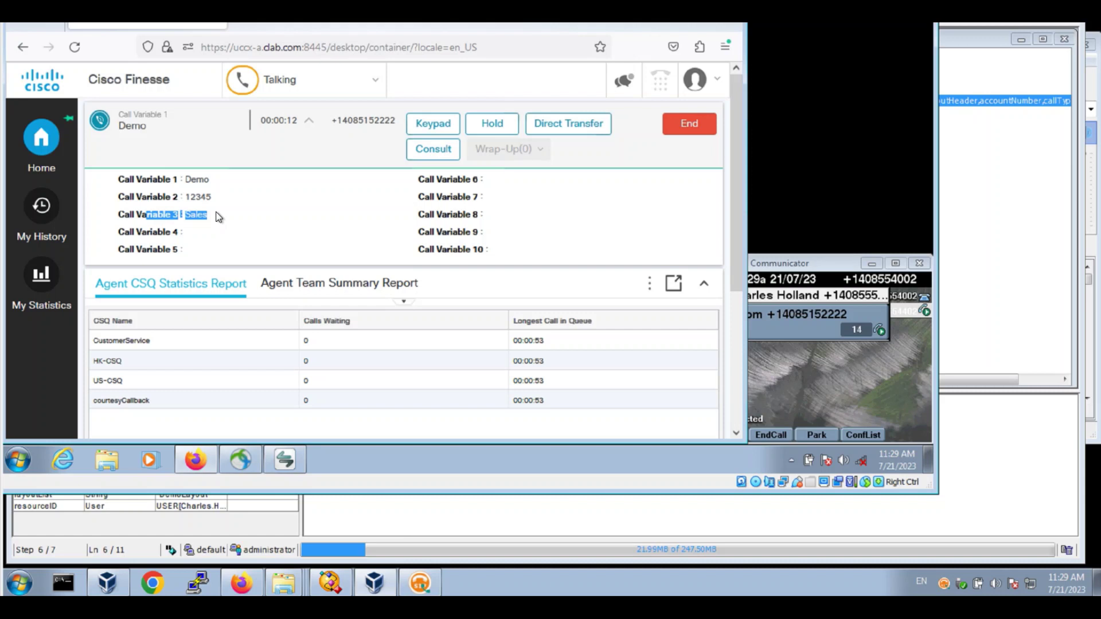